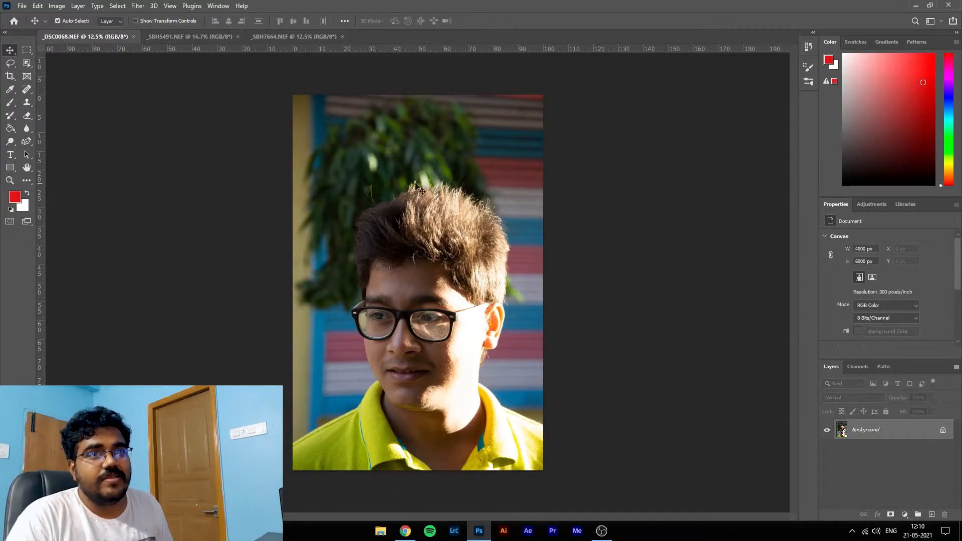
Step: Look through the open photos _SBH5491.NEF and _SBH7664.NEF, and return to _DSC0068.NEF
left_click(175, 35)
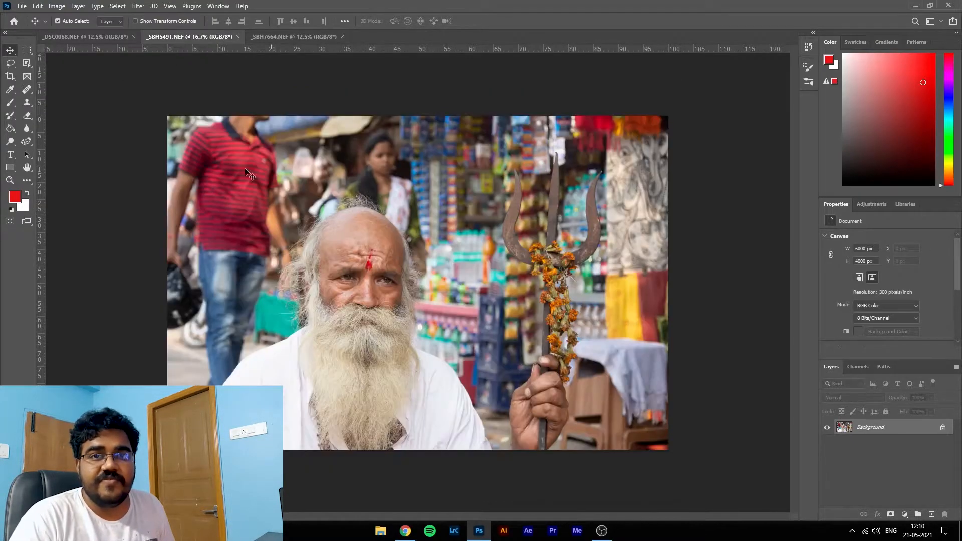
left_click(285, 37)
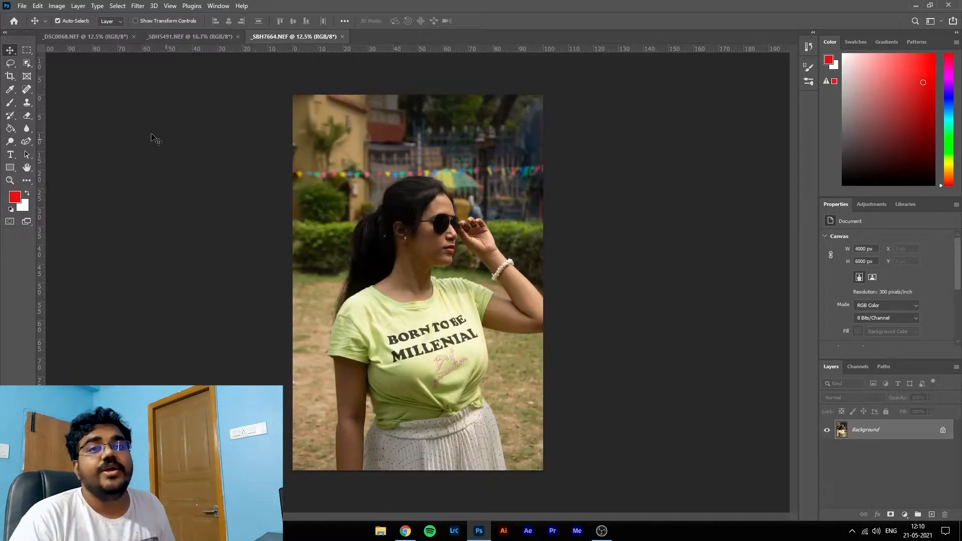
left_click(70, 38)
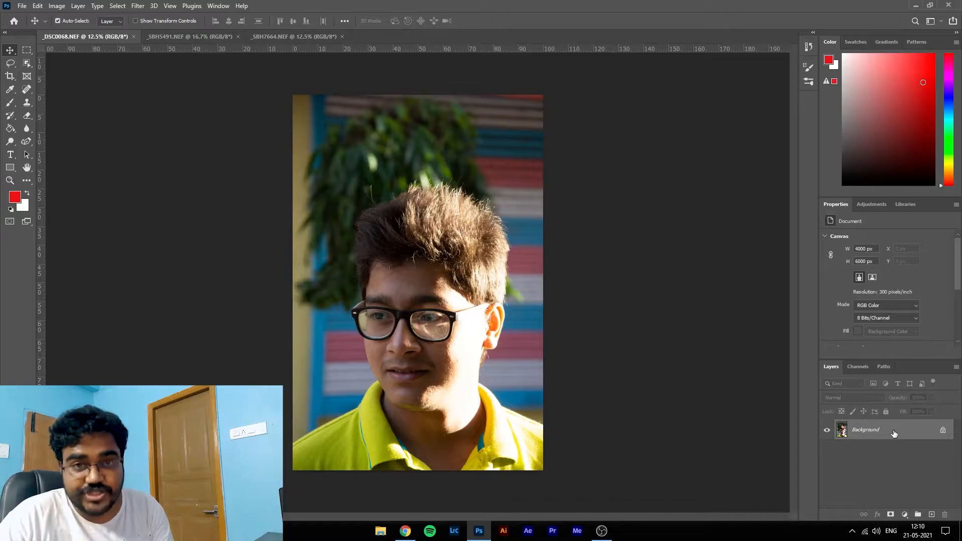
Step: Duplicate the Background layer and convert the copy to a smart object
key("ctrl")
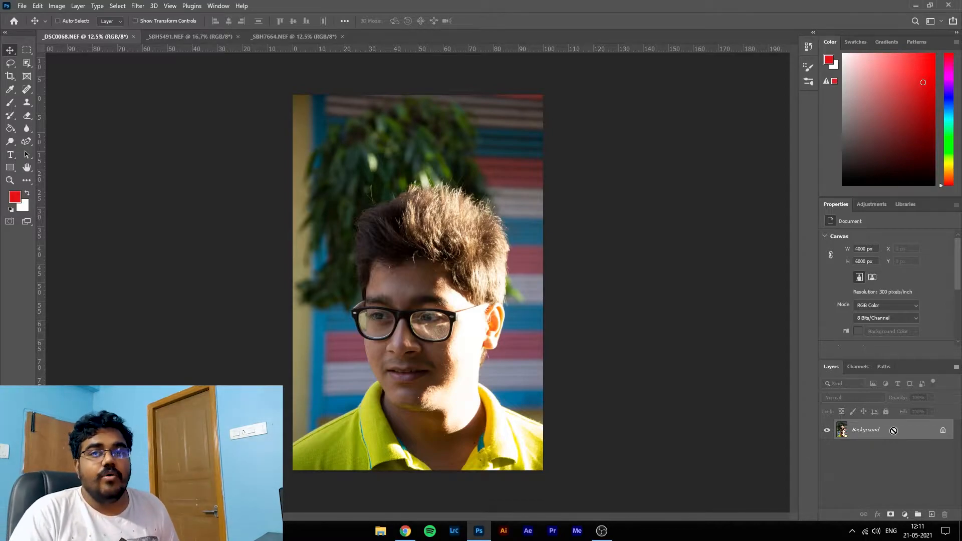
key("ctrl+j")
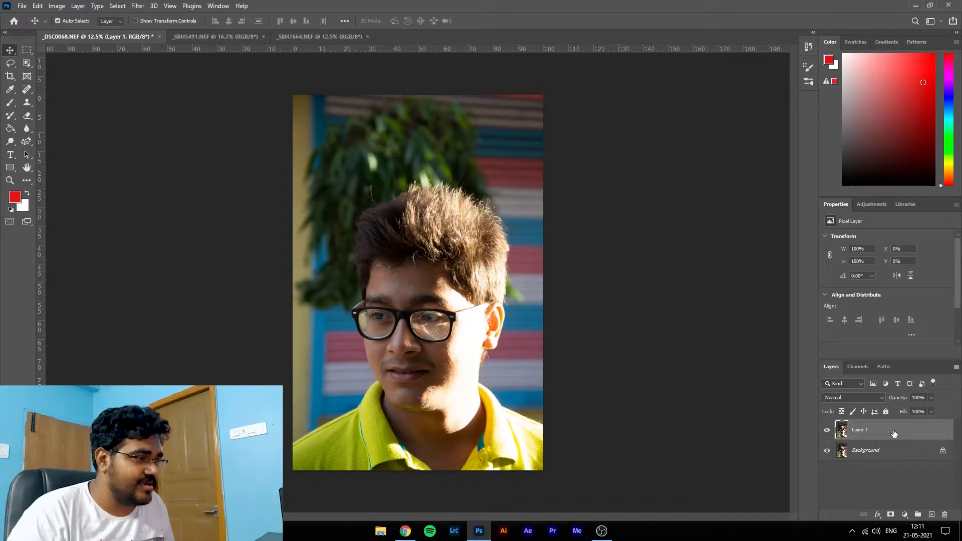
right_click(907, 430)
right_click(907, 429)
right_click(905, 432)
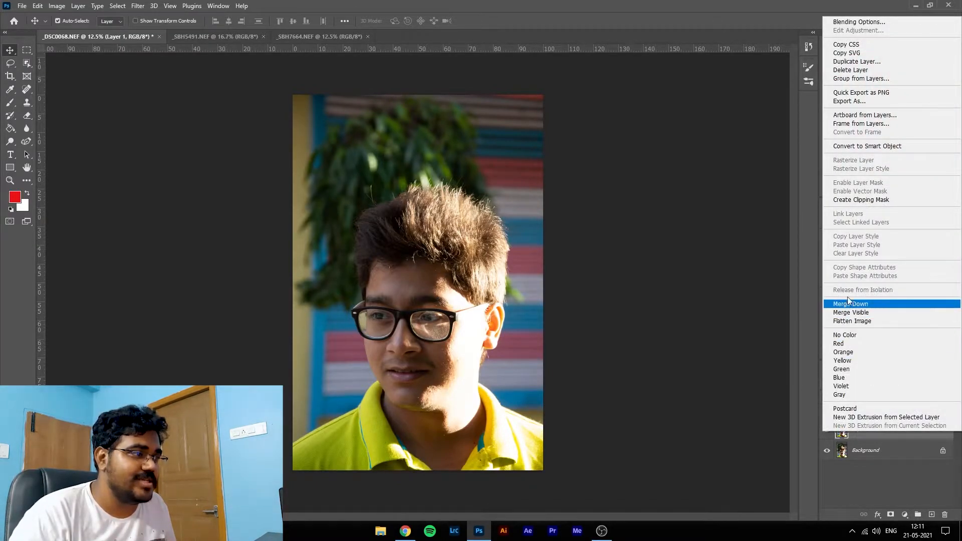
left_click(867, 146)
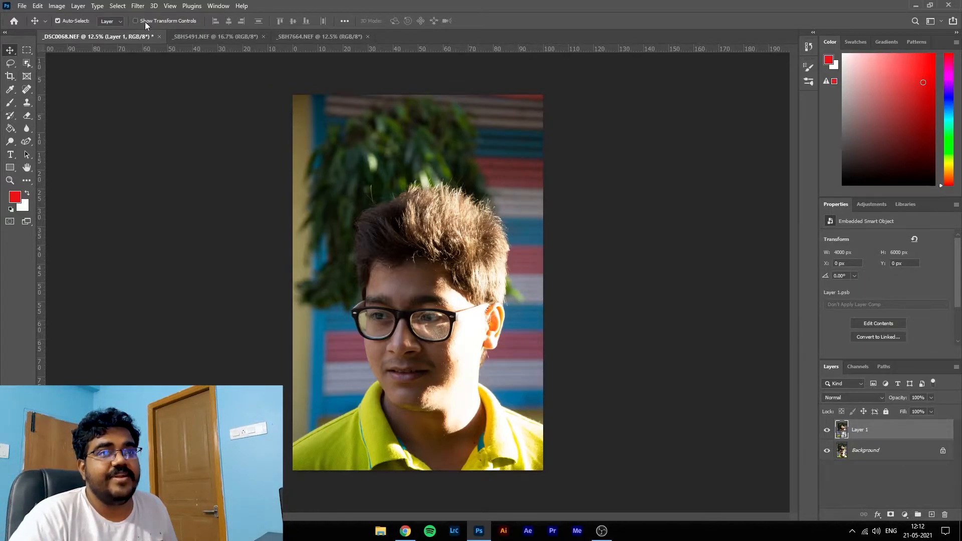
Step: Open the Camera Raw Filter on the smart object and set the basic Highlights to -55
left_click(136, 7)
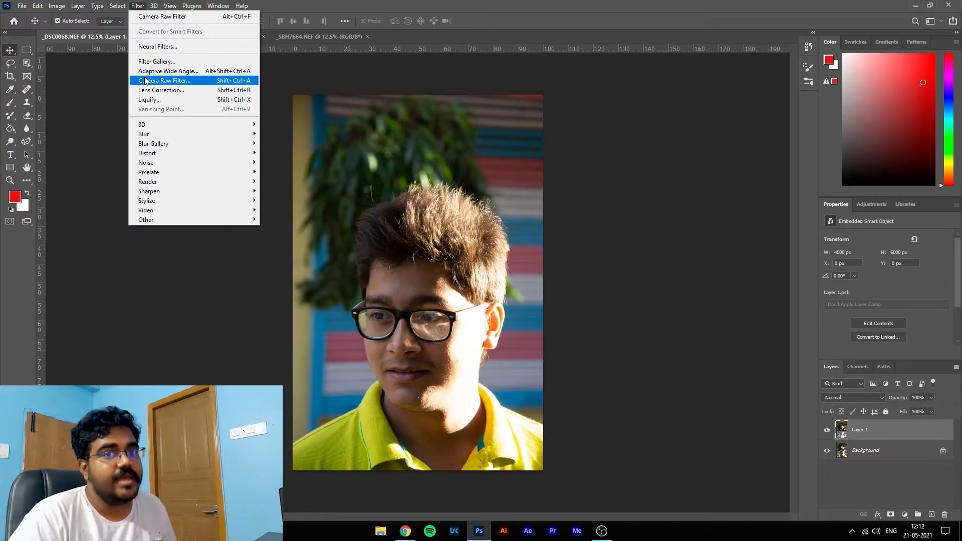
left_click(183, 83)
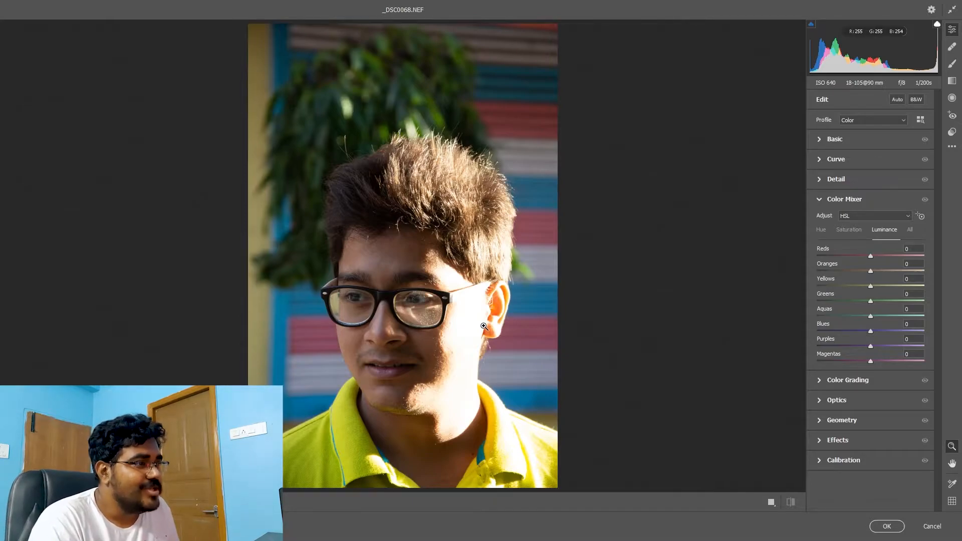
left_click(835, 139)
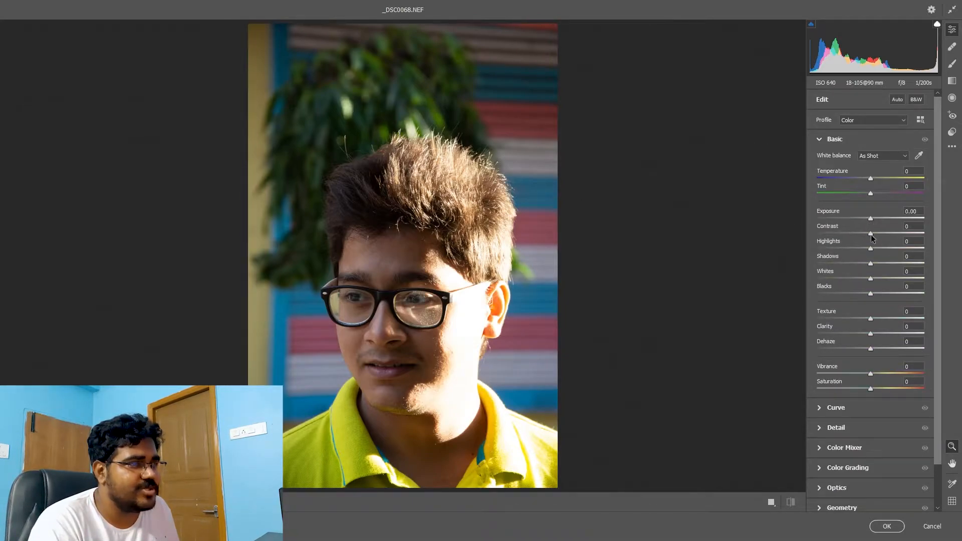
left_click_drag(870, 247, 829, 248)
left_click_drag(874, 278, 851, 277)
left_click_drag(875, 279, 871, 273)
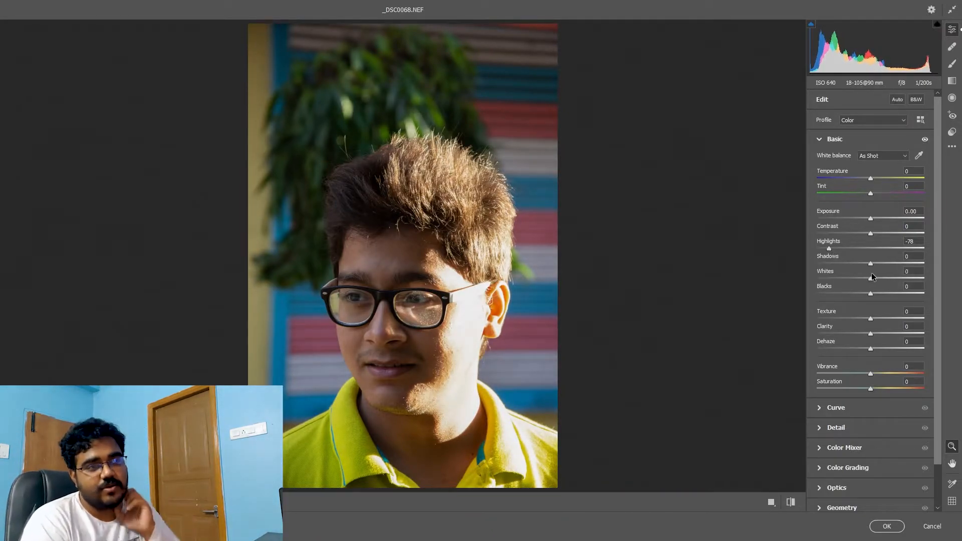
left_click_drag(830, 248, 842, 249)
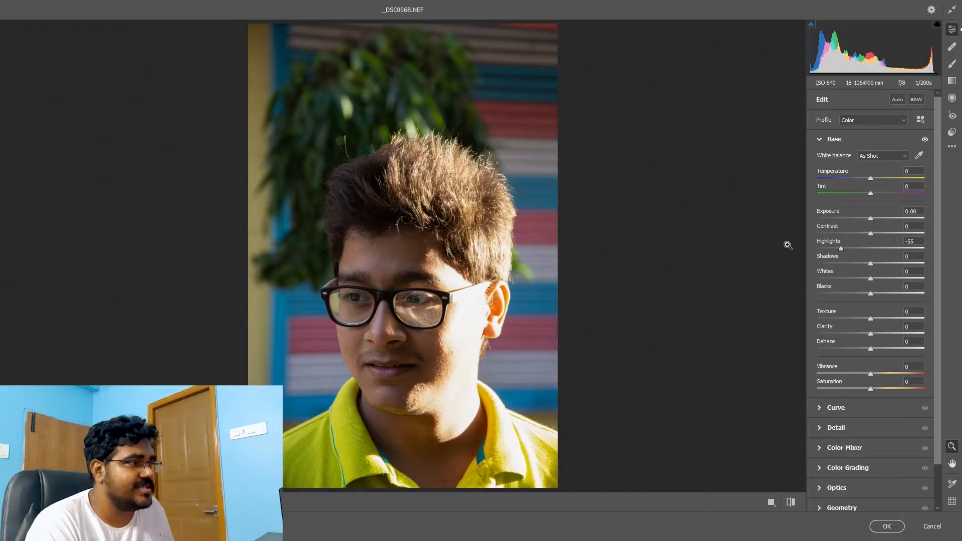
scroll(845, 421, "down", 2)
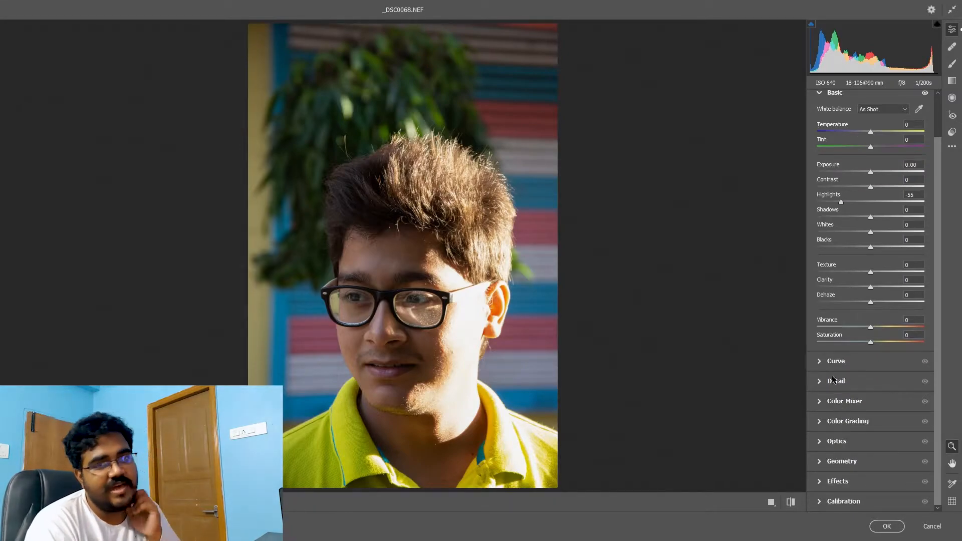
scroll(824, 321, "up", 2)
left_click(828, 140)
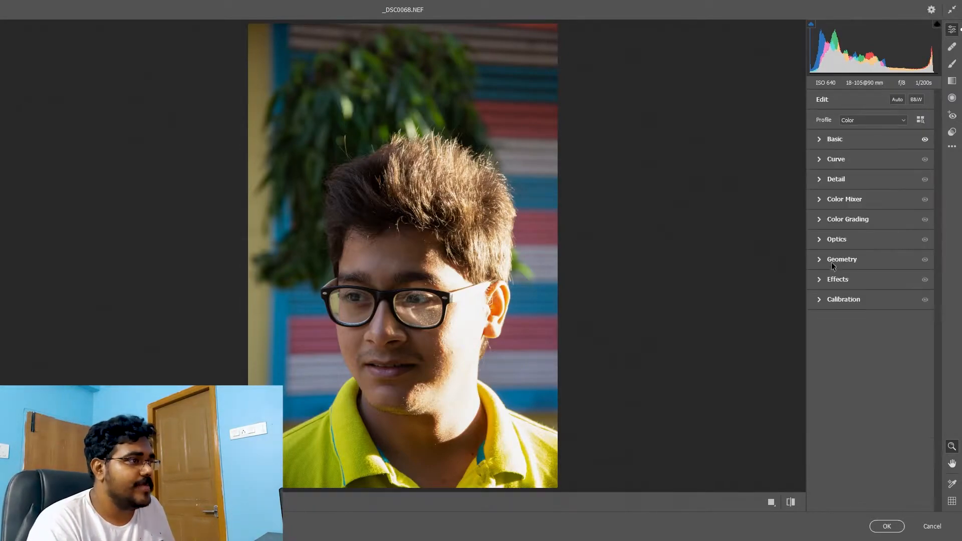
Step: Set the Yellows hue to -100 in the HSL Color Mixer
left_click(820, 202)
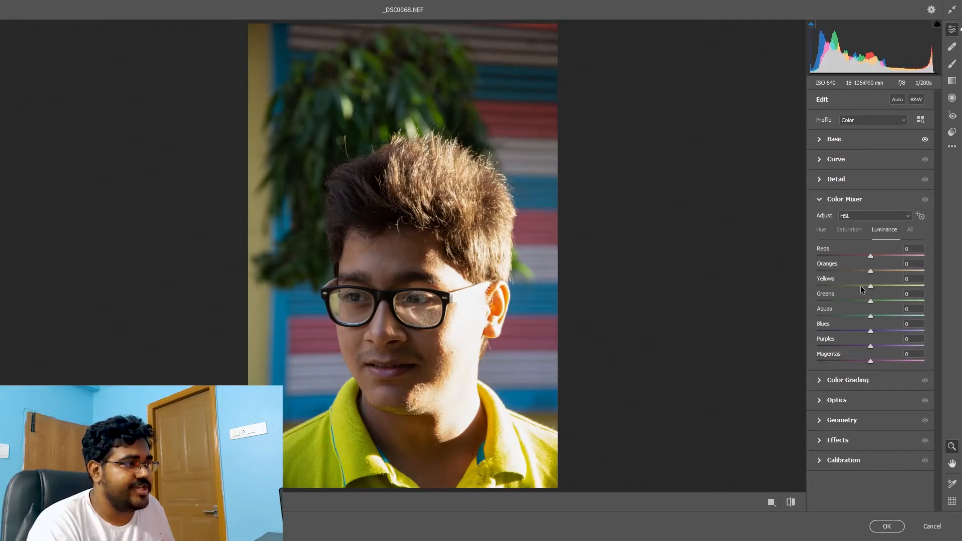
left_click(822, 233)
left_click(846, 230)
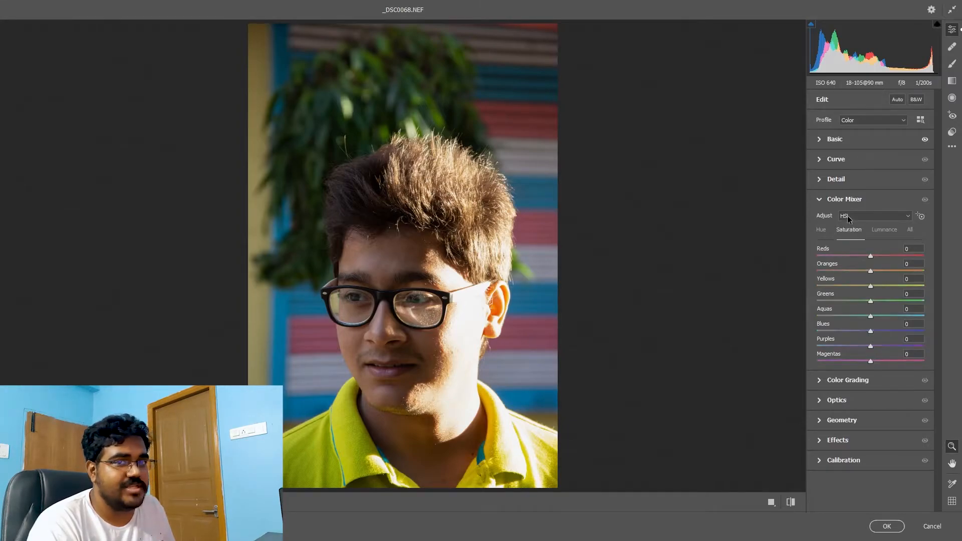
left_click(886, 228)
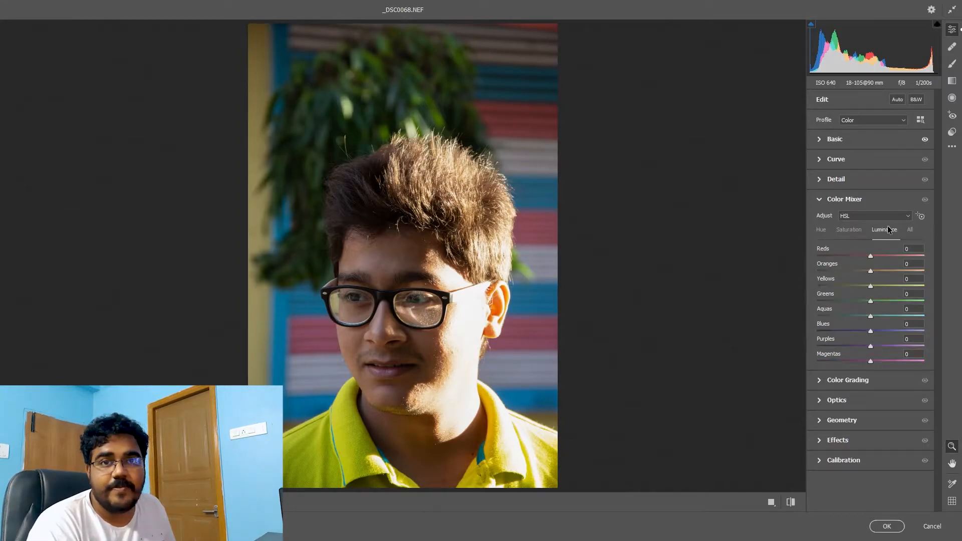
left_click(820, 231)
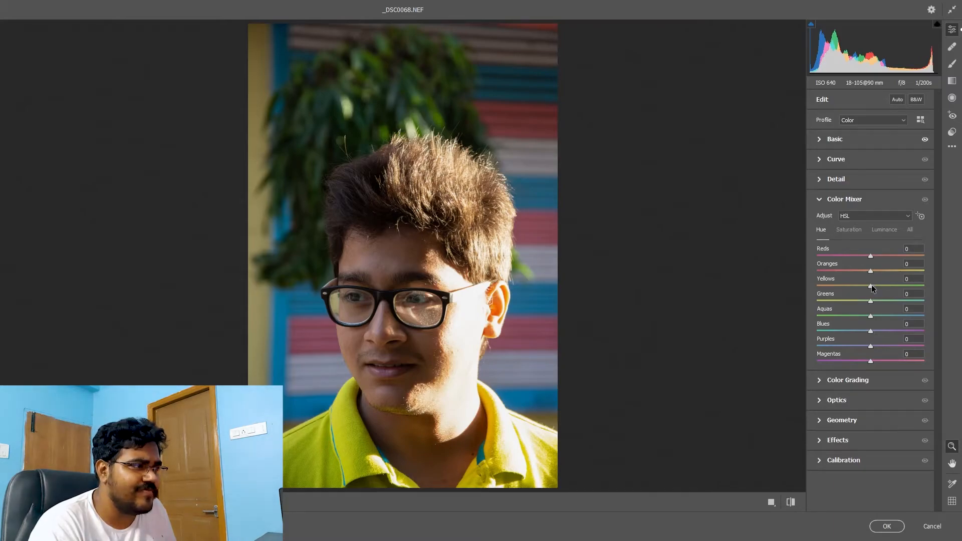
left_click_drag(883, 285, 924, 285)
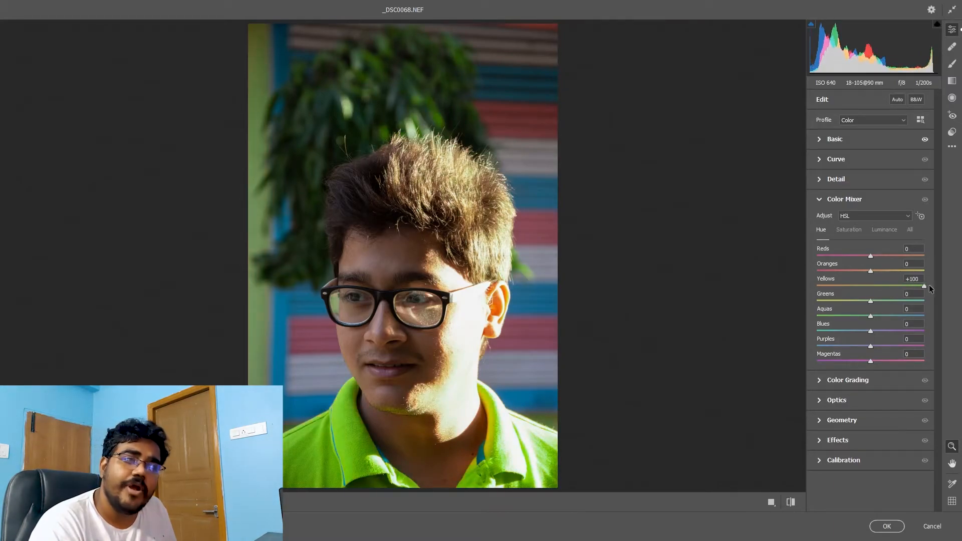
left_click_drag(919, 286, 816, 289)
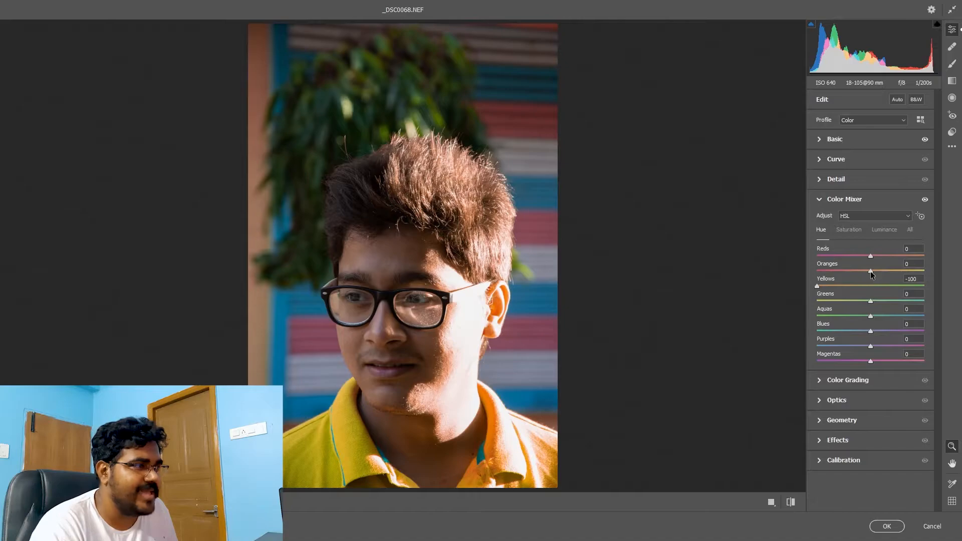
mouse_move(871, 271)
left_mouse_down()
mouse_move(911, 271)
mouse_move(852, 272)
mouse_move(866, 274)
left_mouse_up()
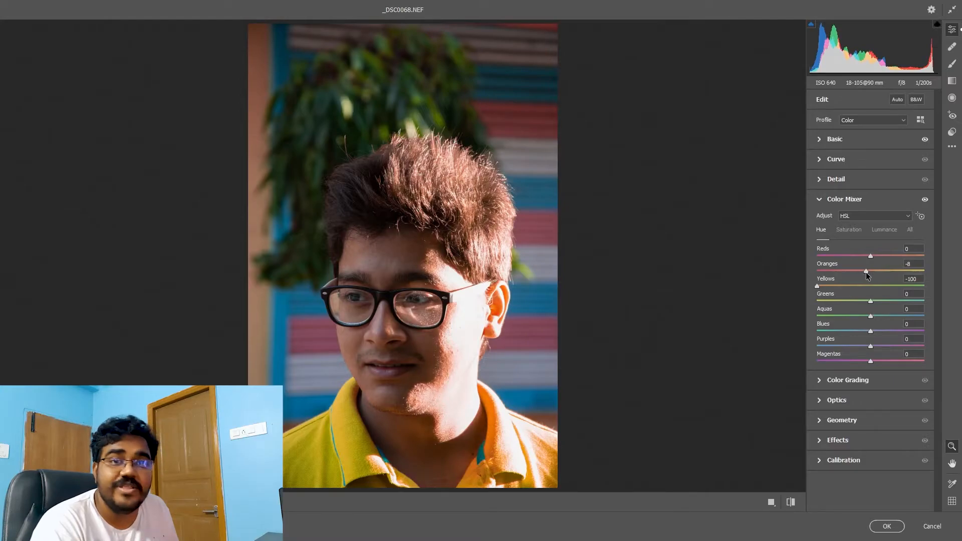
left_click(916, 263)
type("0")
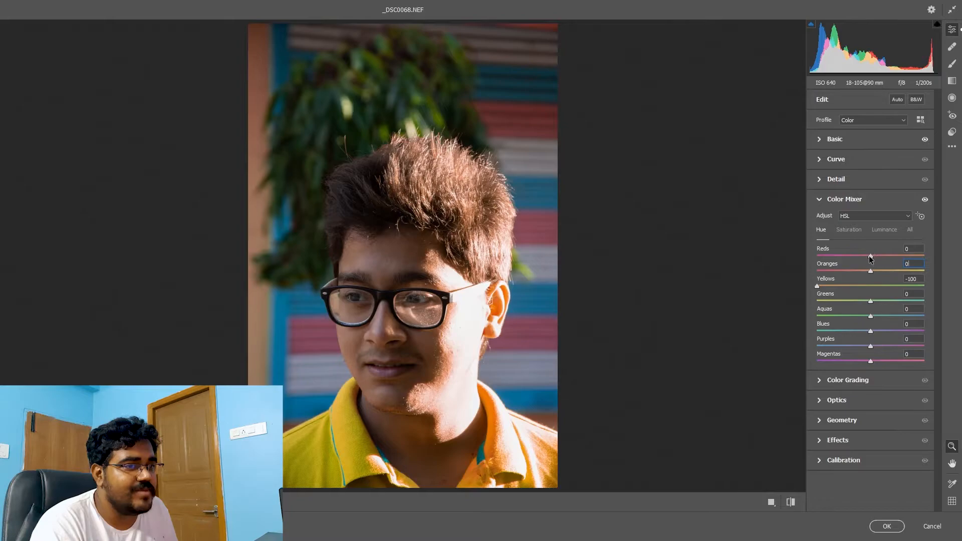
Step: Set the Reds hue to +100 in the Color Mixer
left_click_drag(870, 258, 797, 258)
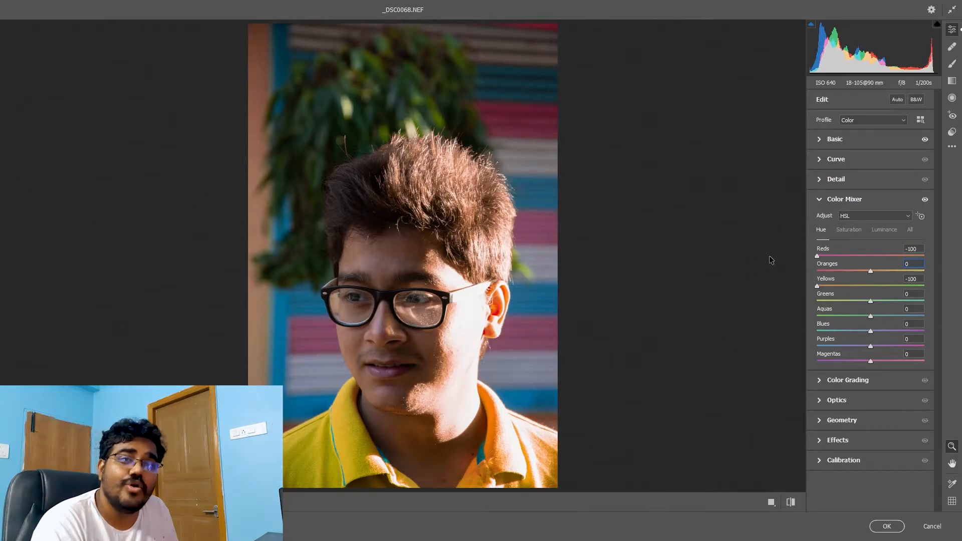
left_click_drag(817, 256, 933, 256)
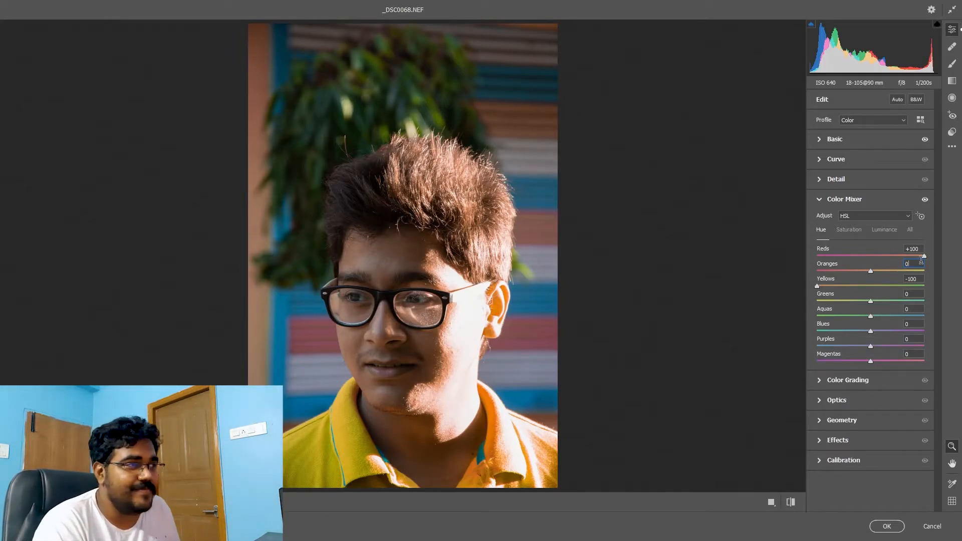
Step: Set the Color Mixer saturation of Oranges to +42 and of Yellows to -100
left_click(846, 229)
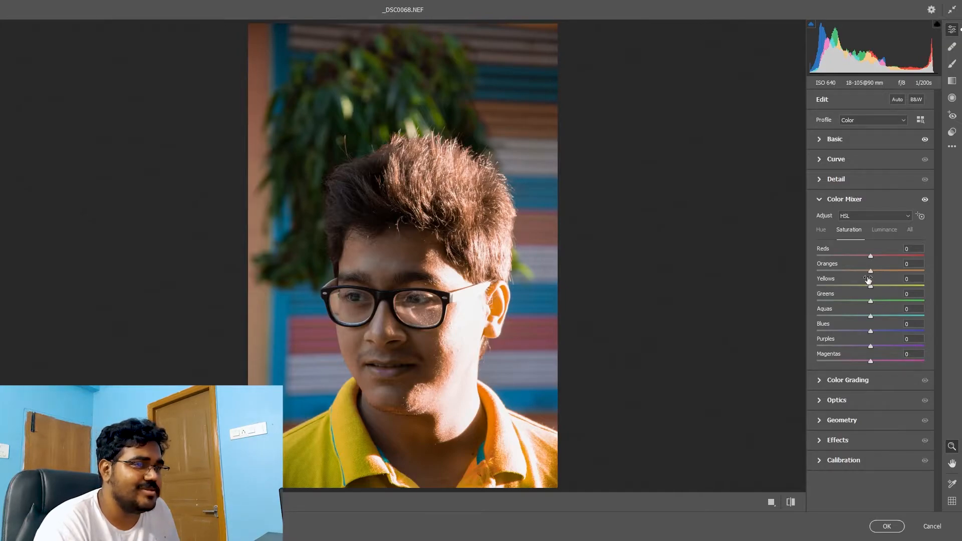
left_click_drag(871, 273, 933, 288)
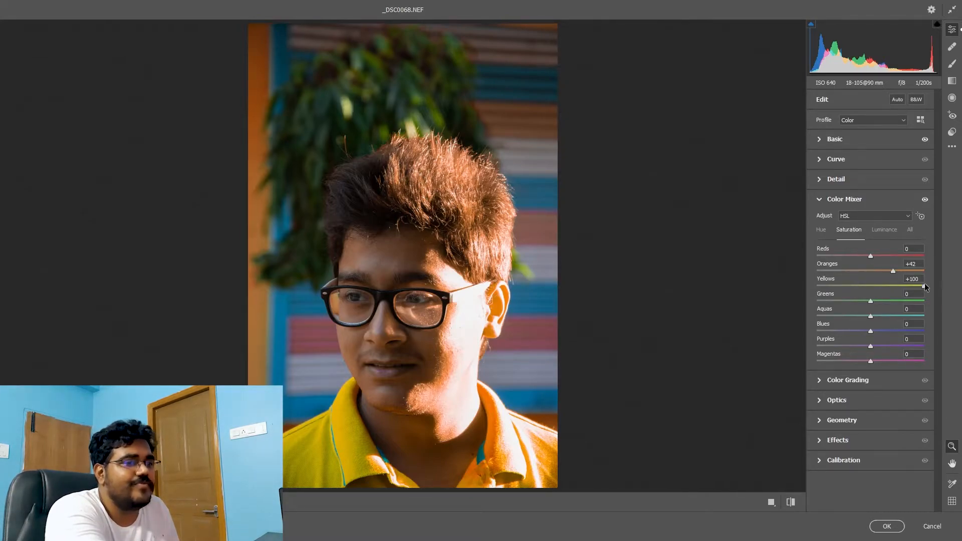
left_click_drag(921, 288, 796, 290)
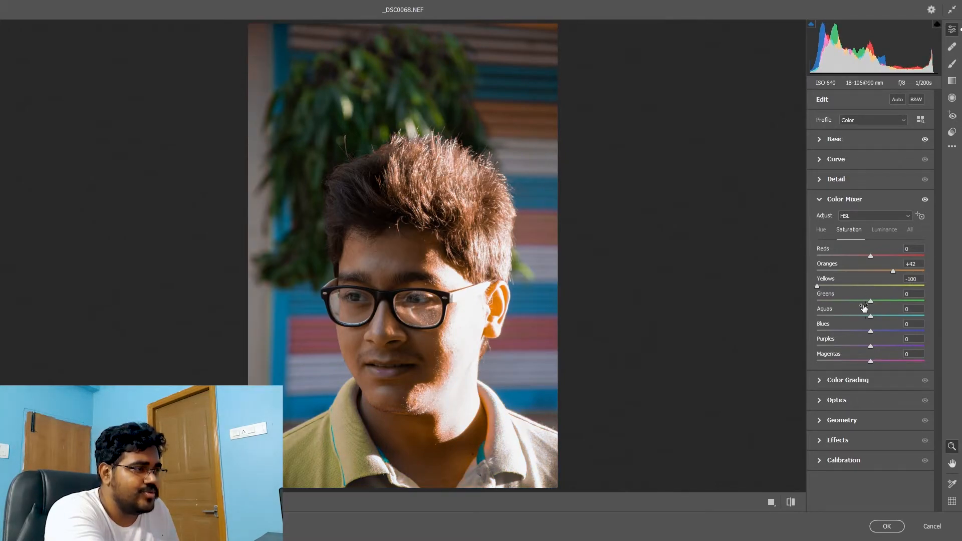
Step: Reduce the saturation of Greens, Aquas, Blues, Purples and Magentas to -100 each
left_click_drag(871, 301, 772, 307)
left_click_drag(865, 320, 799, 327)
left_click_drag(866, 334, 799, 335)
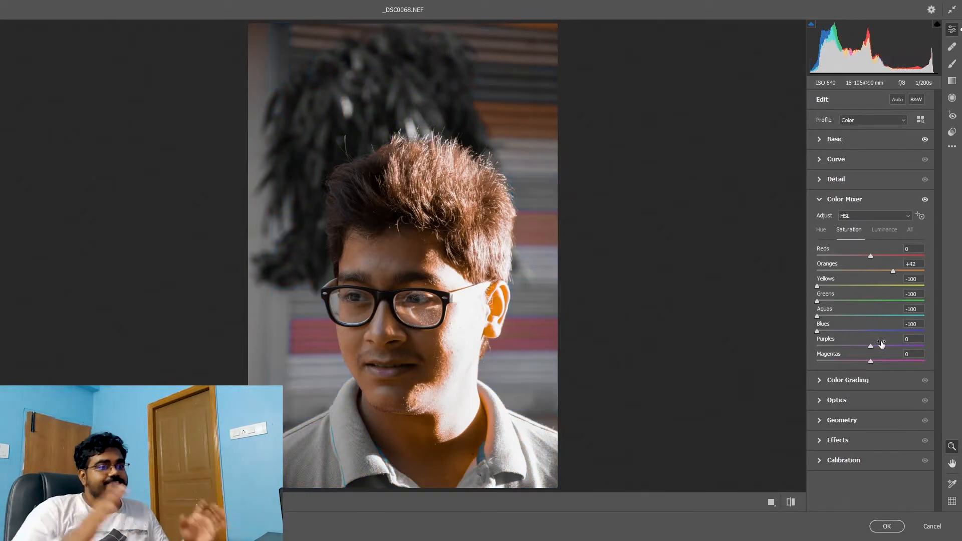
left_click_drag(881, 344, 756, 344)
left_click_drag(872, 360, 734, 360)
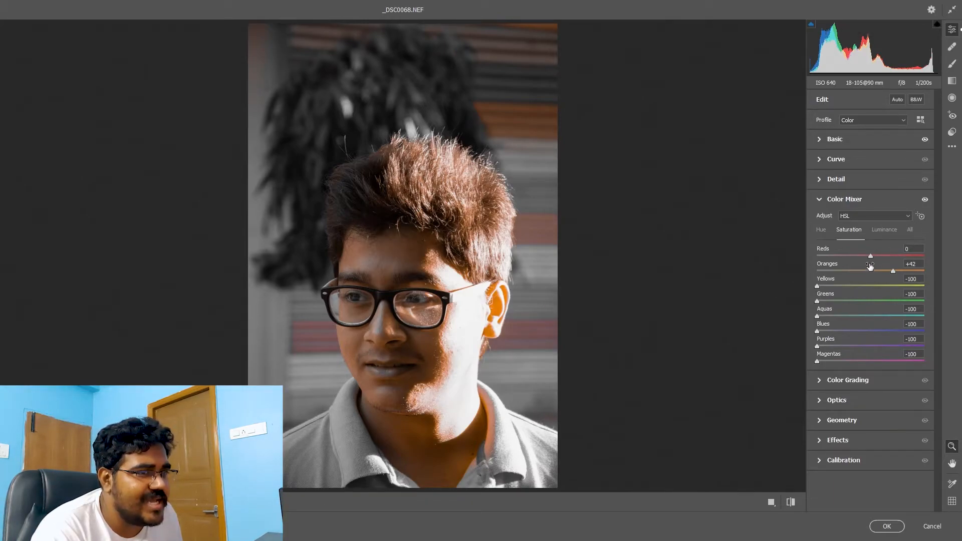
Step: Set the Reds saturation to +79 and raise the Yellows saturation slightly above its minimum
left_click_drag(870, 258, 927, 255)
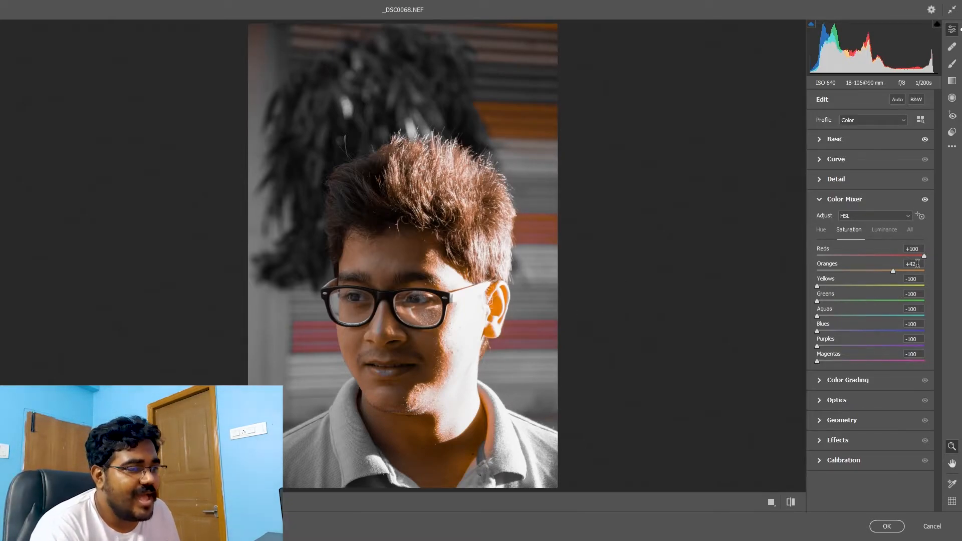
left_click_drag(924, 256, 913, 256)
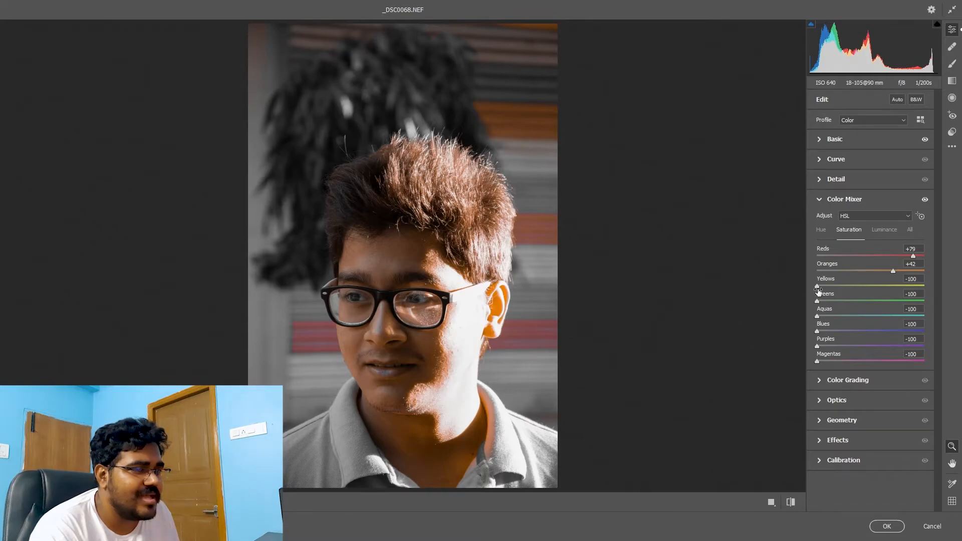
mouse_move(817, 288)
left_mouse_down()
mouse_move(845, 290)
mouse_move(824, 294)
left_mouse_up()
Step: Set the luminance of Oranges to -37 and Reds to -7, and apply the Camera Raw Filter
left_click(878, 233)
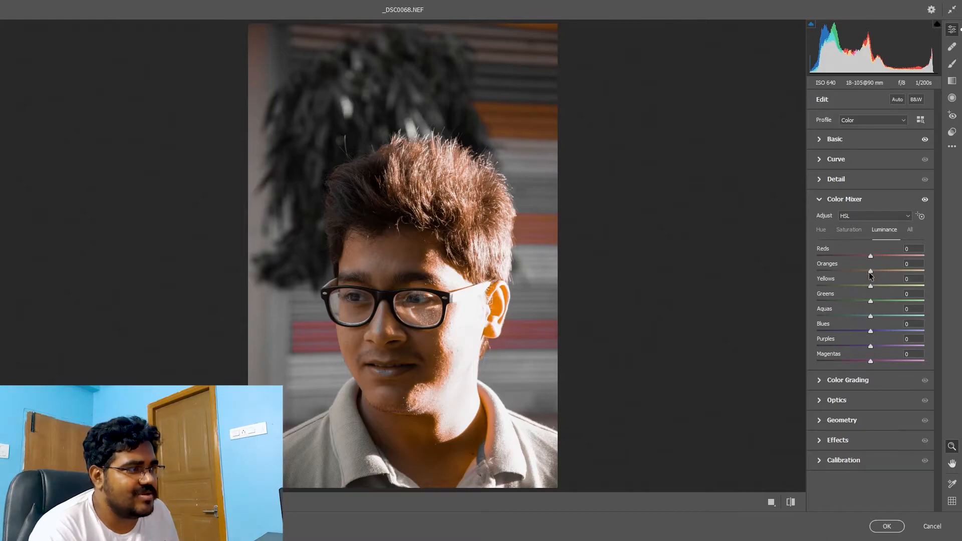
left_click_drag(871, 271, 850, 273)
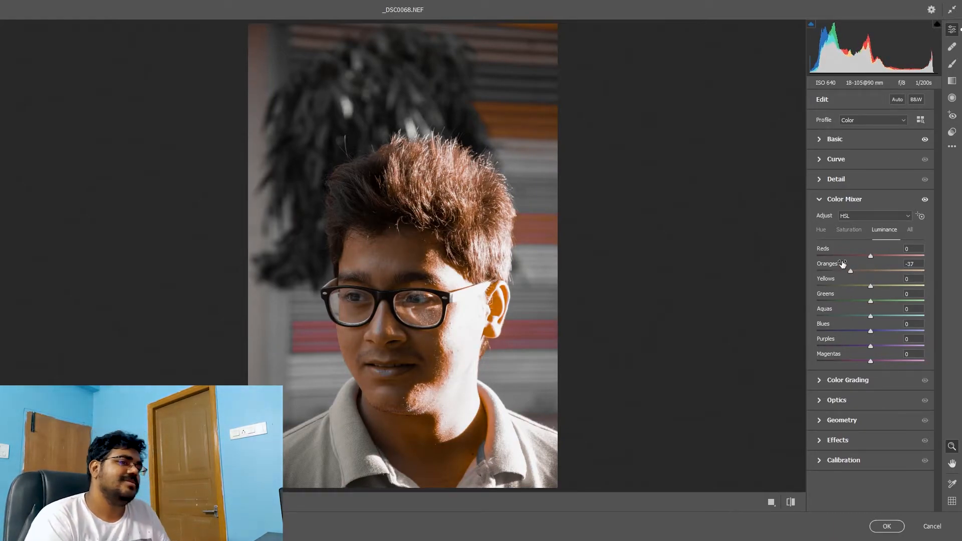
mouse_move(869, 257)
left_mouse_down()
mouse_move(852, 257)
mouse_move(866, 257)
left_mouse_up()
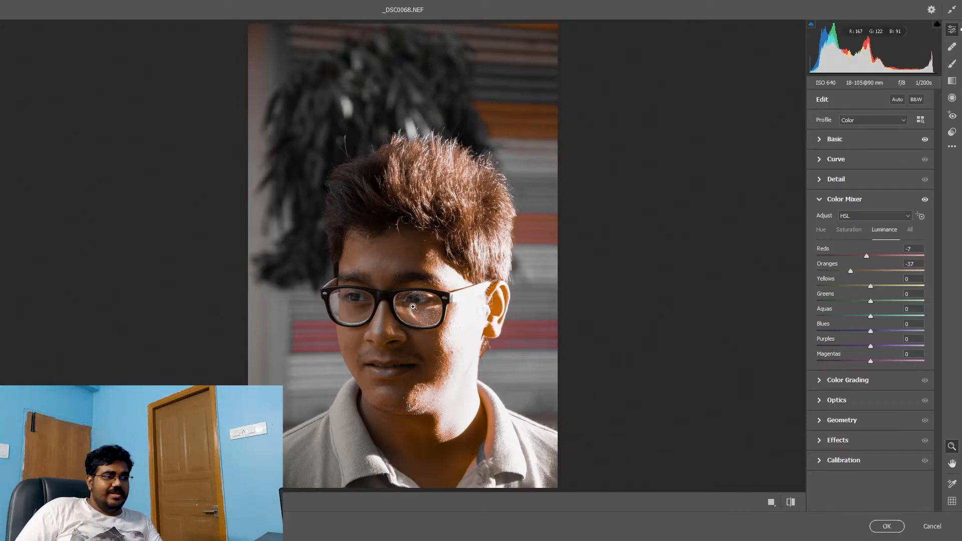
left_click(883, 527)
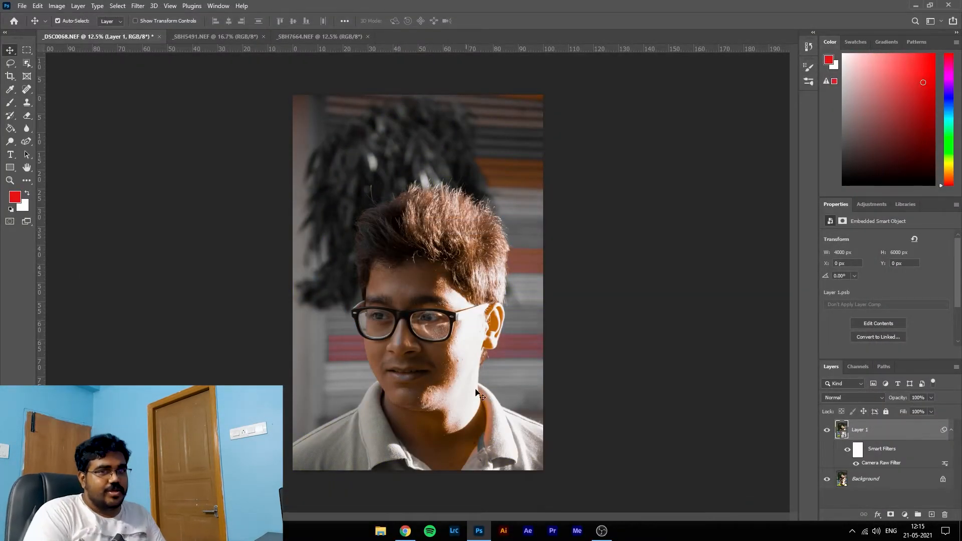
Step: Compare the first portrait before and after grading by toggling the visibility of Layer 1
left_click(827, 431)
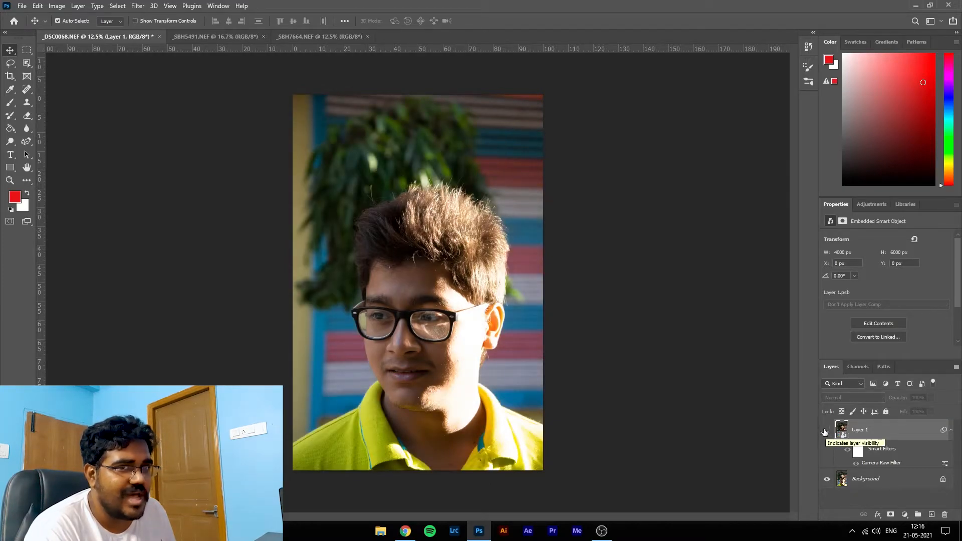
left_click(825, 432)
left_click(826, 431)
left_click(825, 432)
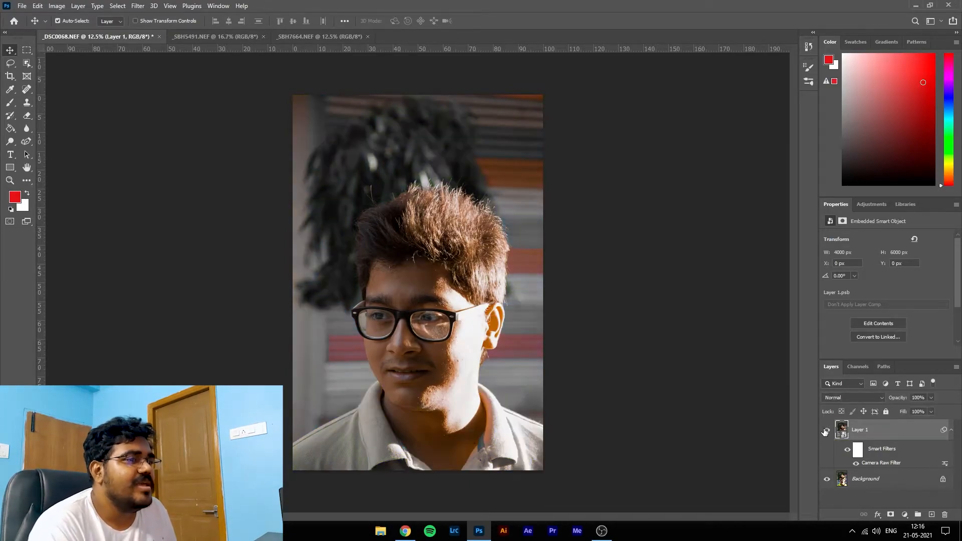
left_click(825, 431)
left_click(826, 432)
left_click(826, 431)
Step: In _SBH5491.NEF, duplicate the background layer as a smart object and open the copy in the Camera Raw Filter
left_click(216, 37)
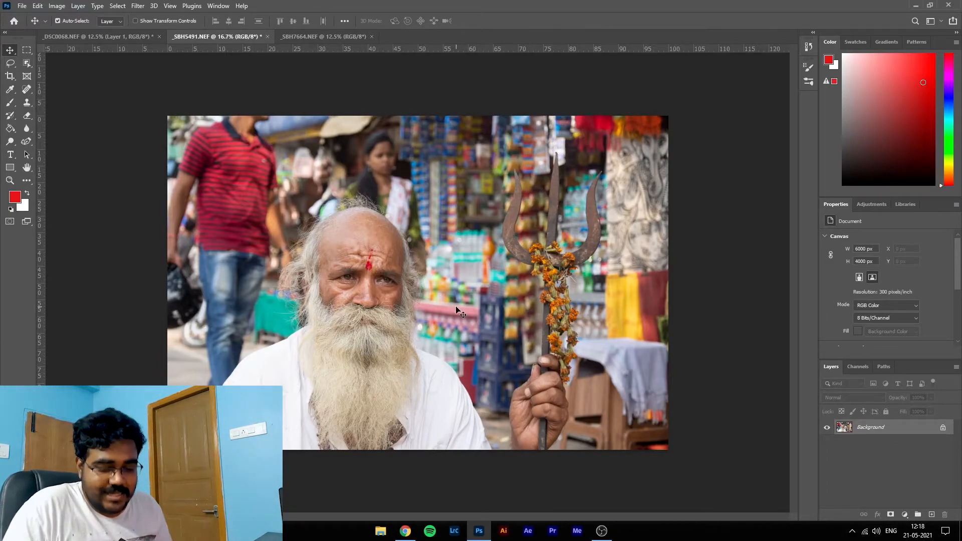
key("ctrl+j")
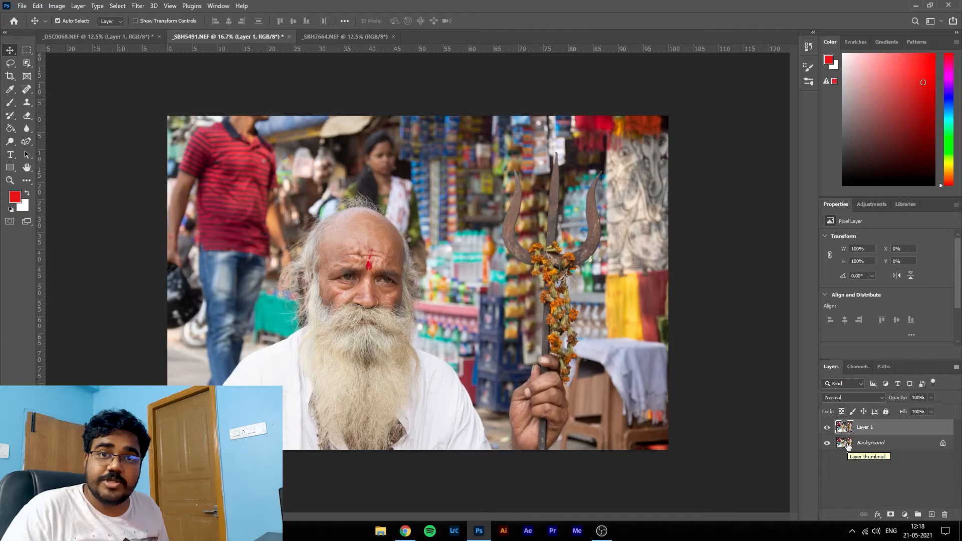
right_click(906, 429)
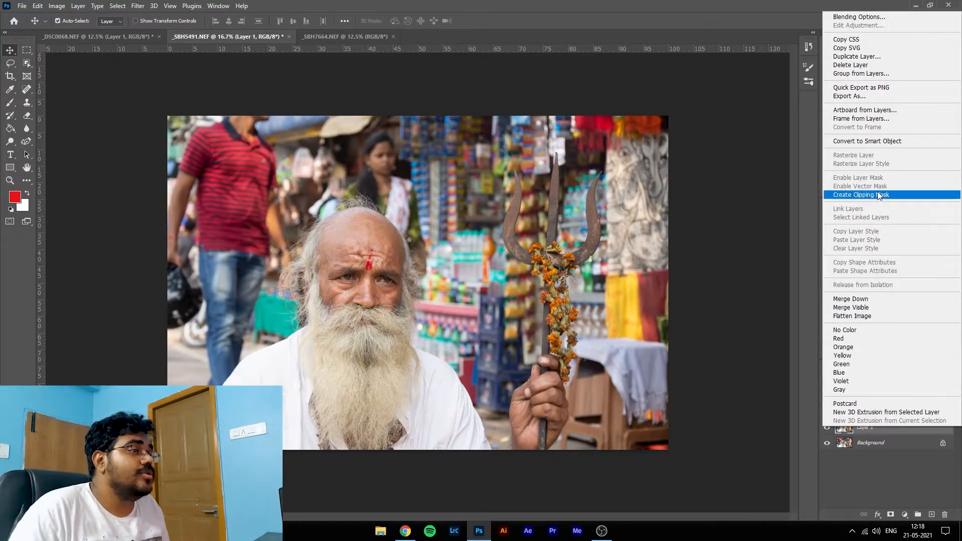
left_click(866, 141)
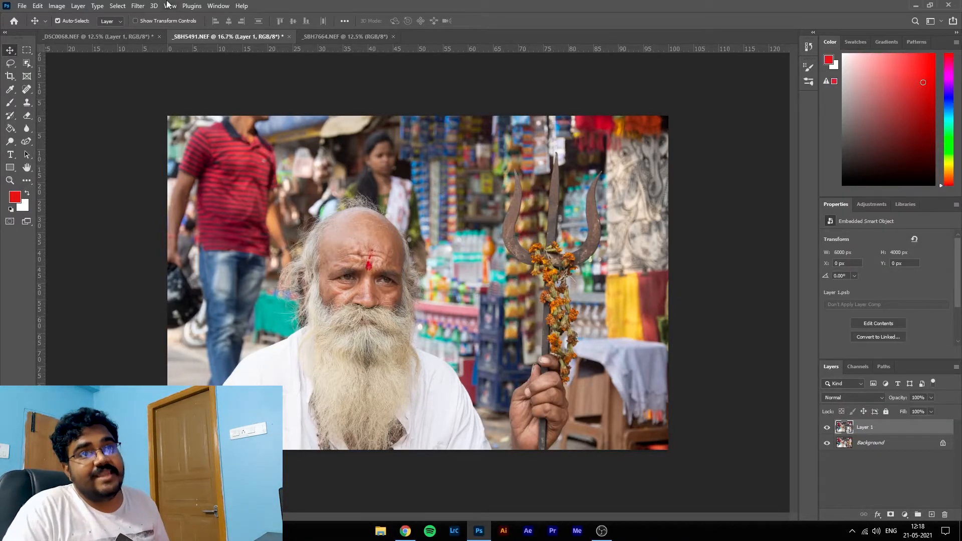
left_click(136, 6)
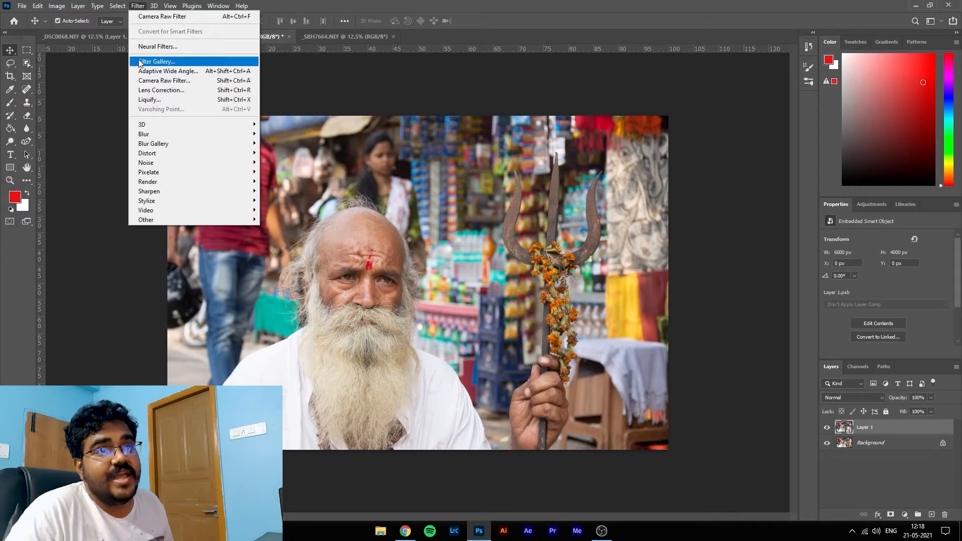
left_click(142, 81)
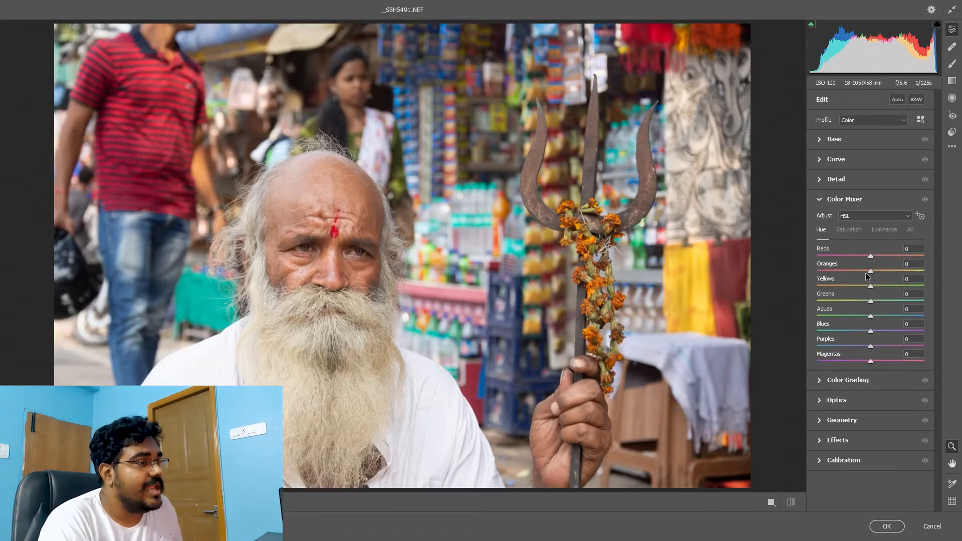
left_click_drag(870, 272, 869, 272)
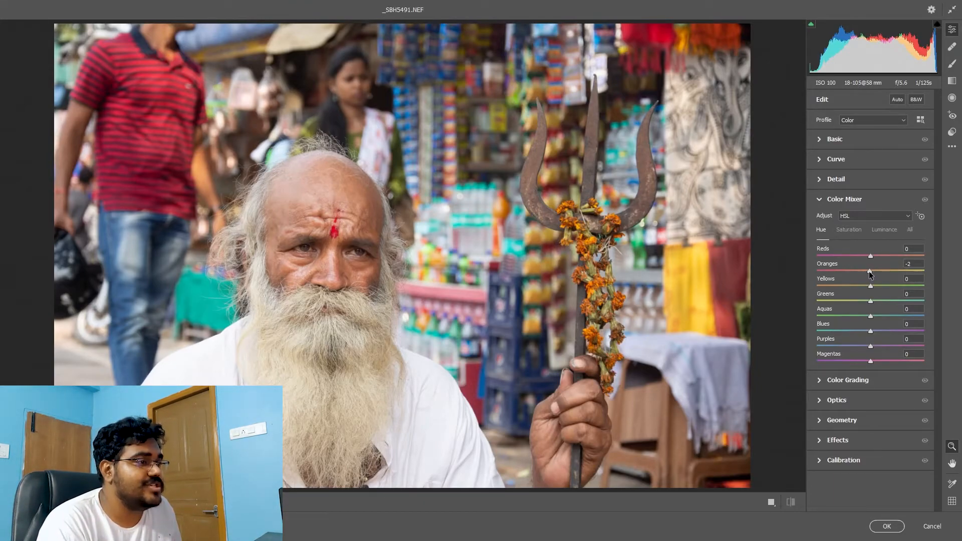
left_click(910, 263)
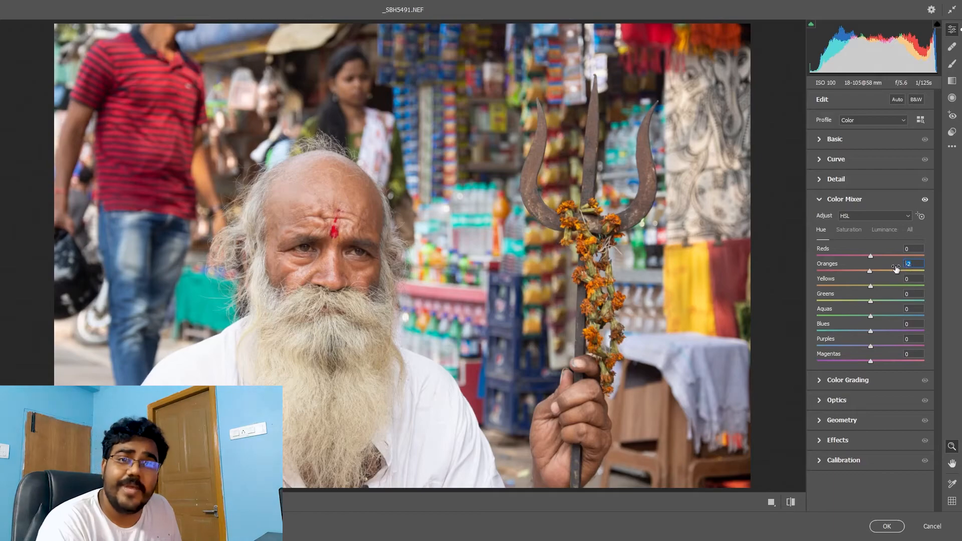
type("0")
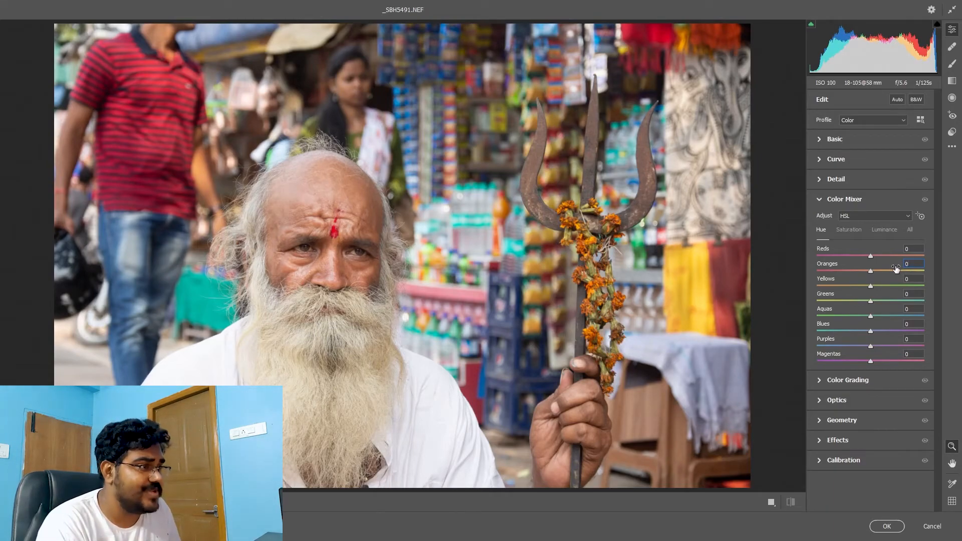
Step: Set the Color Mixer hue of Yellows to -86 and of Reds to +43
left_click_drag(870, 286, 807, 285)
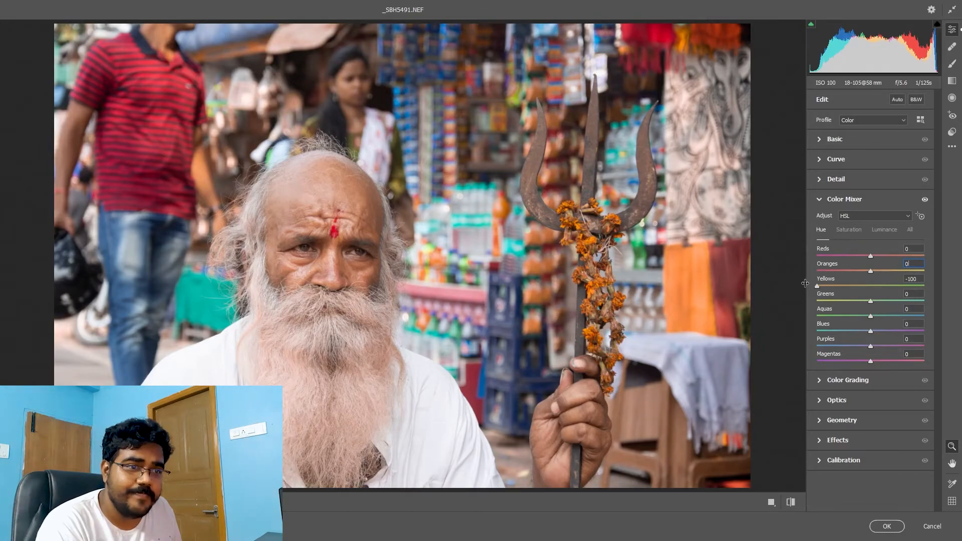
mouse_move(817, 286)
left_mouse_down()
mouse_move(840, 286)
mouse_move(825, 287)
left_mouse_up()
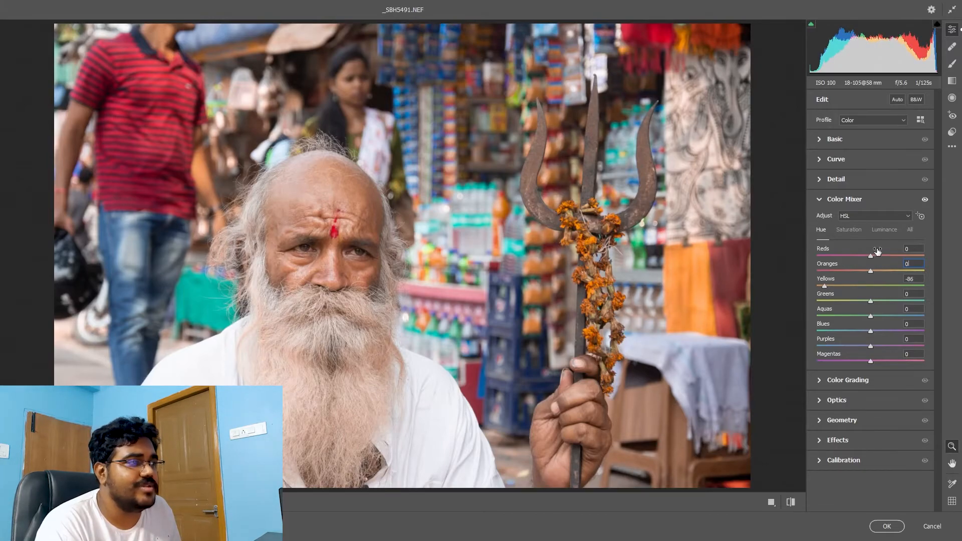
left_click_drag(870, 256, 926, 258)
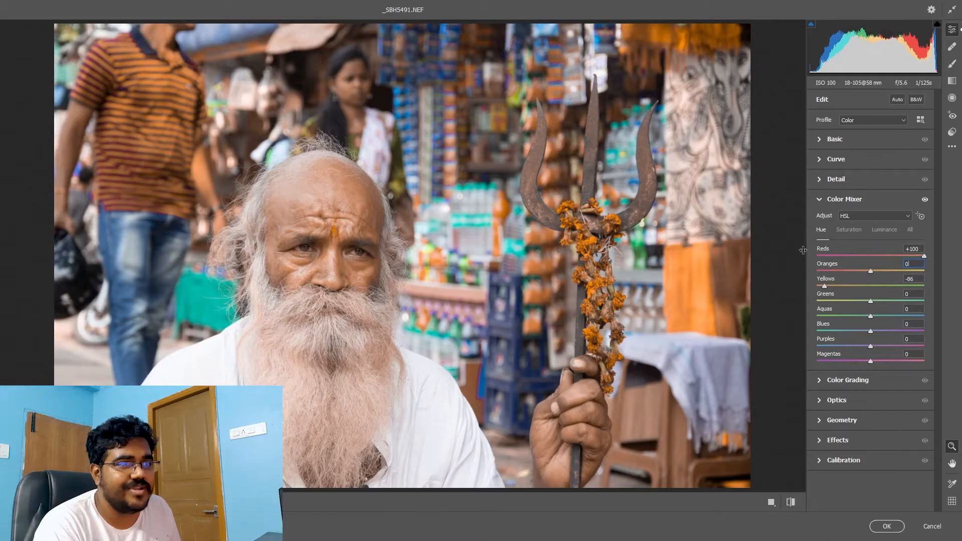
left_click_drag(924, 256, 892, 259)
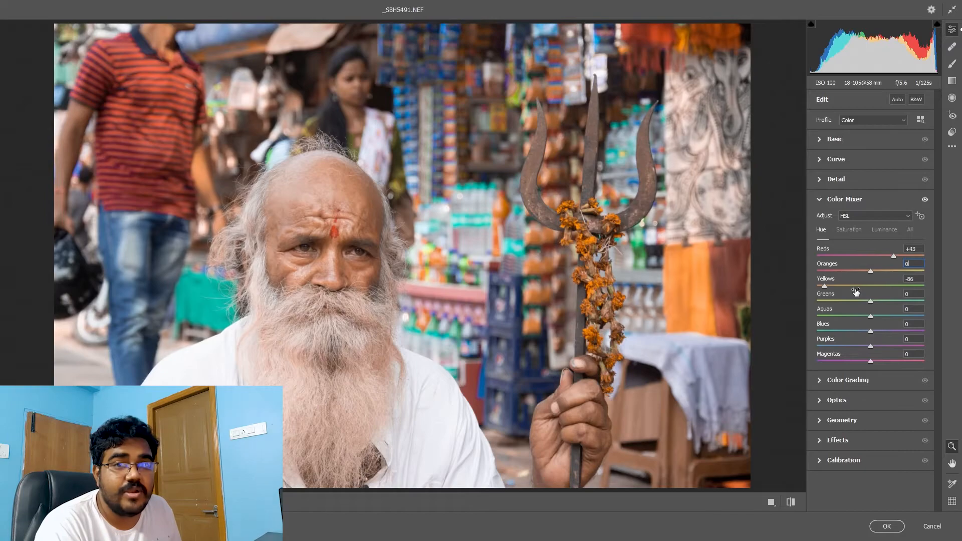
Step: Set the Color Mixer saturation to +23 for Reds, +17 for Oranges and +24 for Yellows
left_click(852, 231)
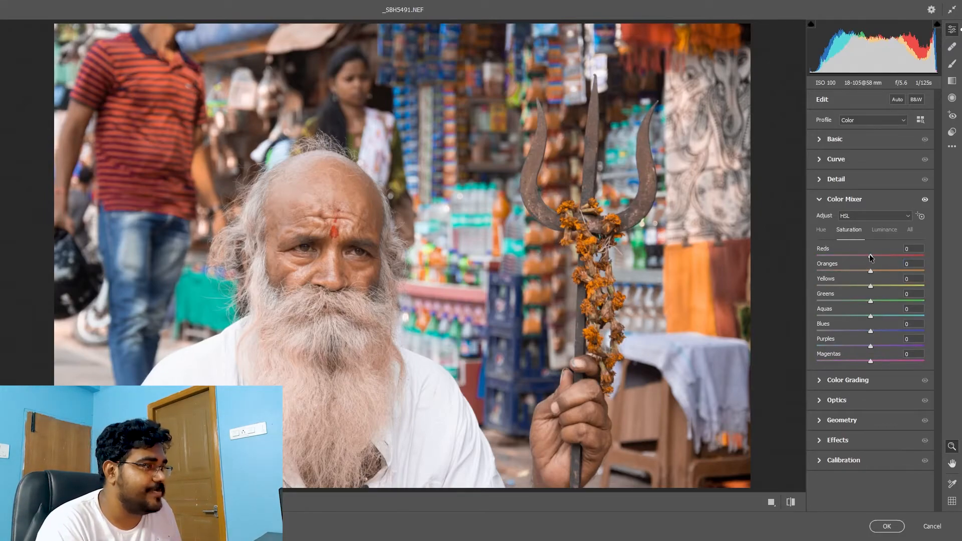
left_click_drag(871, 257, 880, 258)
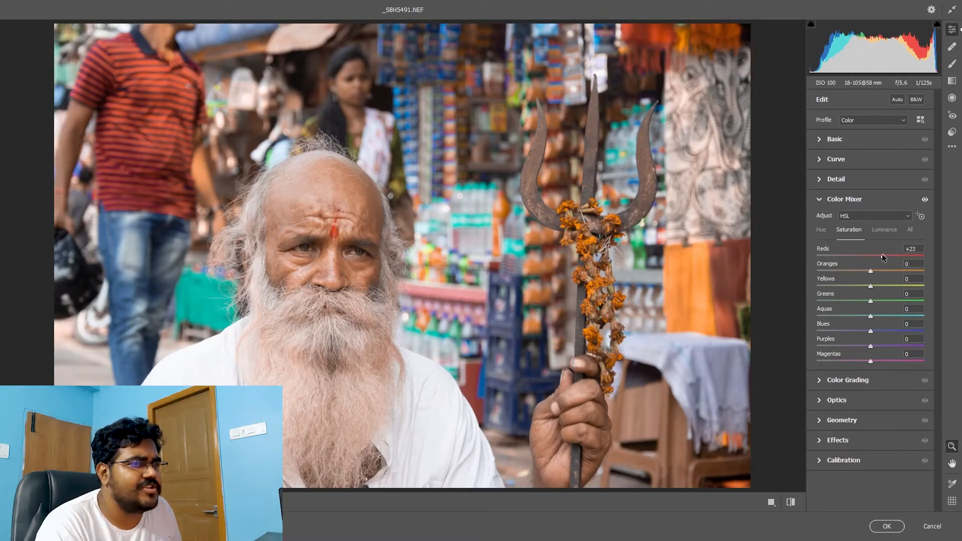
left_click_drag(869, 272, 888, 294)
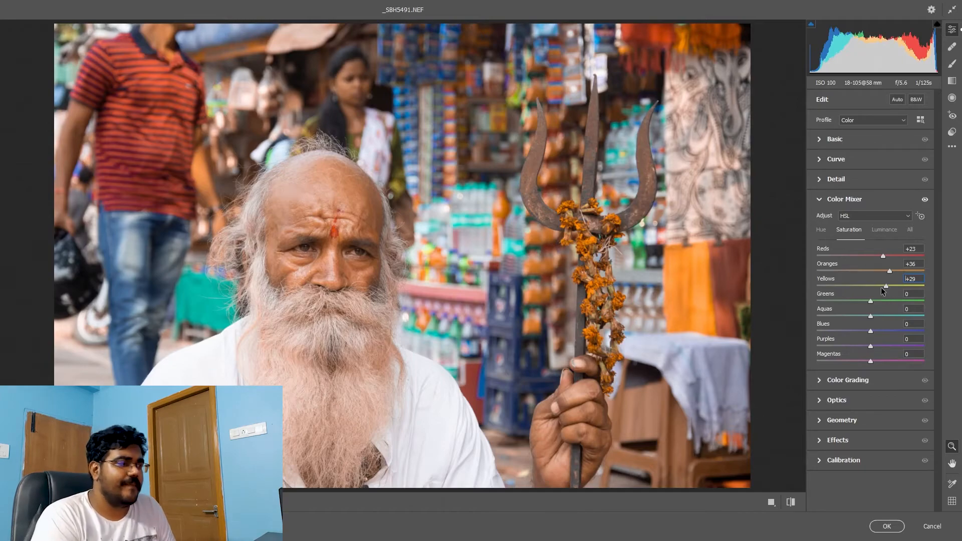
left_click_drag(886, 286, 885, 270)
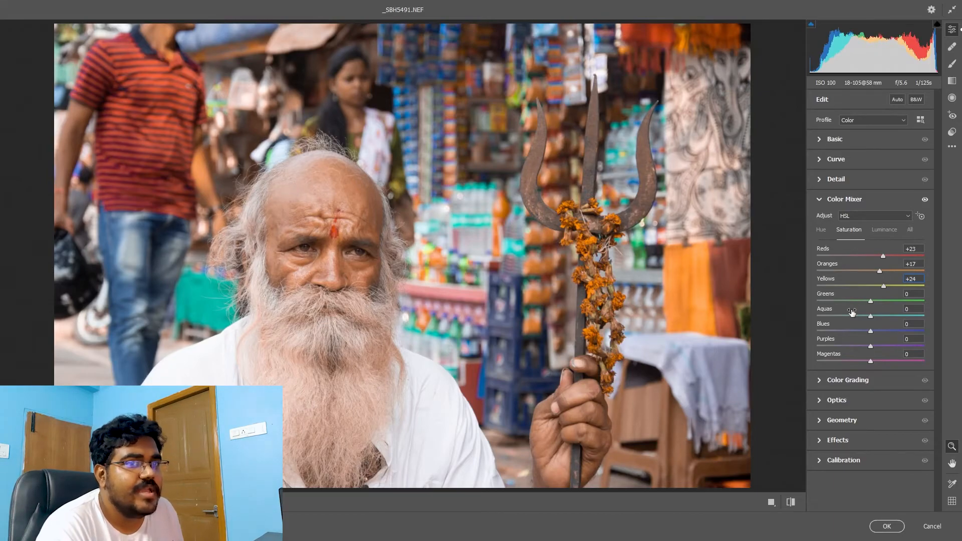
Step: Reduce the saturation of Greens, Aquas, Blues, Purples and Magentas to -100 each, and apply the Camera Raw Filter
left_click_drag(871, 302, 816, 303)
left_click_drag(870, 317, 816, 318)
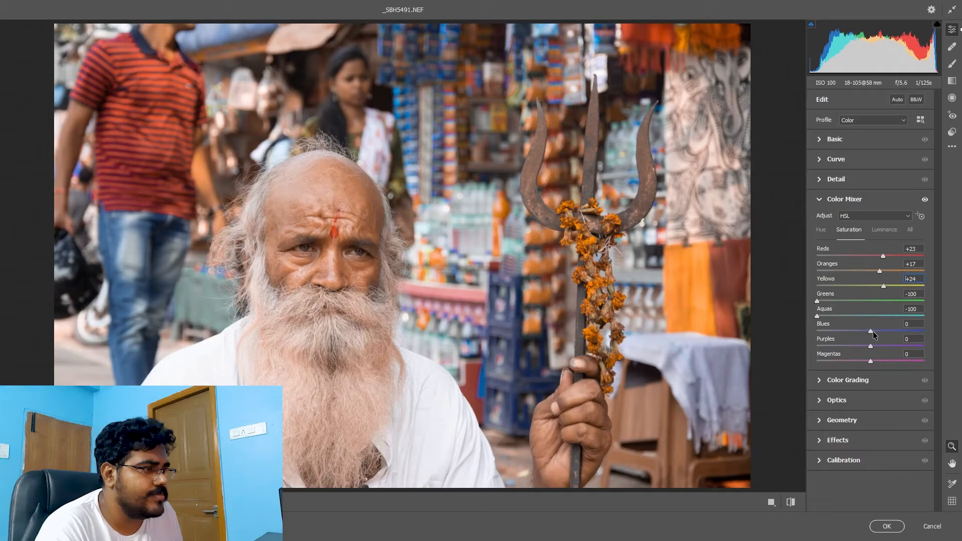
left_click_drag(871, 332, 749, 325)
left_click_drag(871, 347, 799, 343)
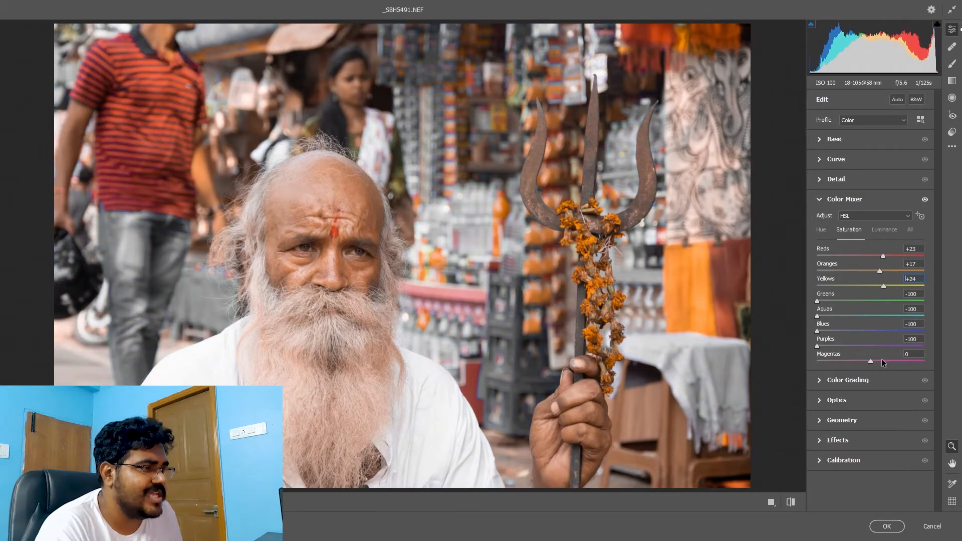
left_click_drag(871, 361, 712, 361)
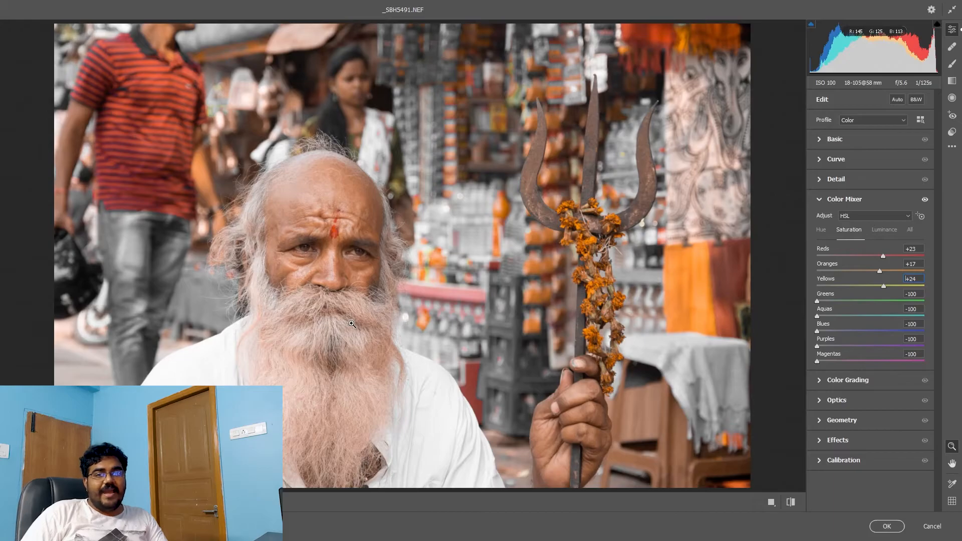
left_click(878, 528)
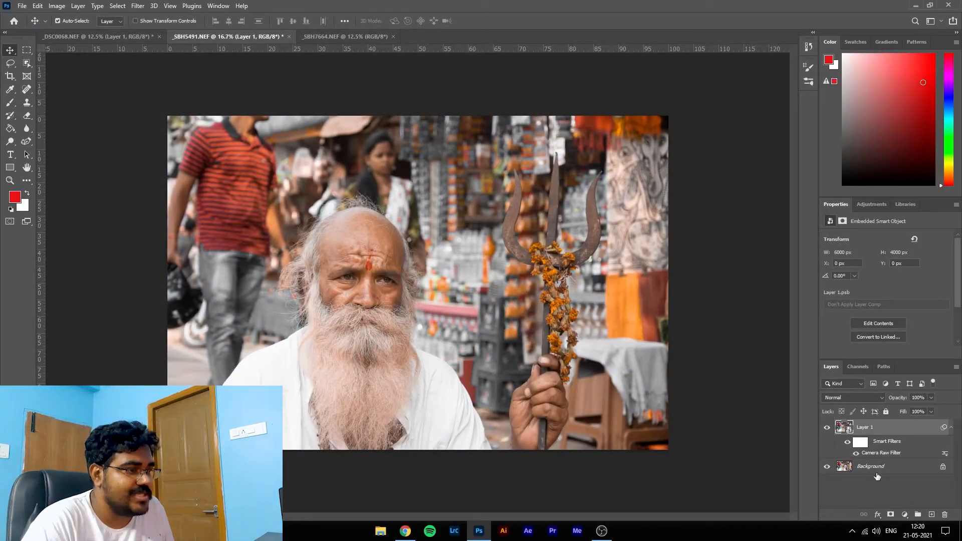
Step: Compare the bearded man's photo with and without the grade by toggling the visibility of Layer 1
left_click(827, 430)
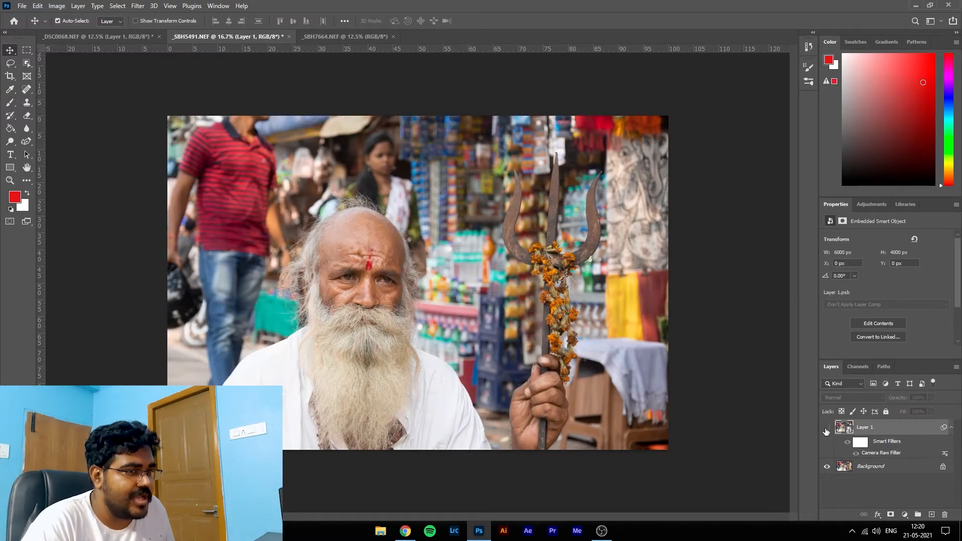
left_click(826, 430)
left_click(826, 430)
left_click(826, 430)
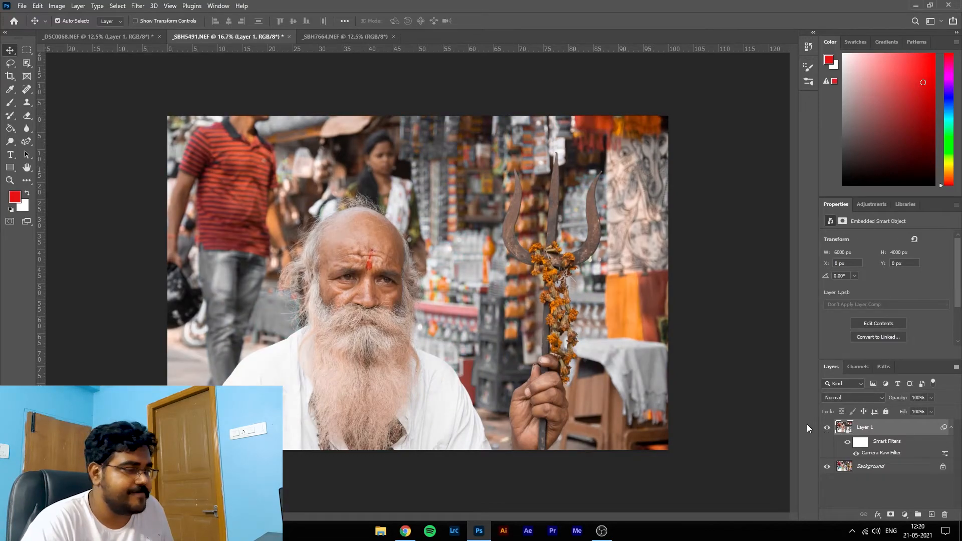
Step: In _SBH7664.NEF, duplicate the background layer, convert the copy to a smart object and open it in the Camera Raw Filter
left_click(335, 37)
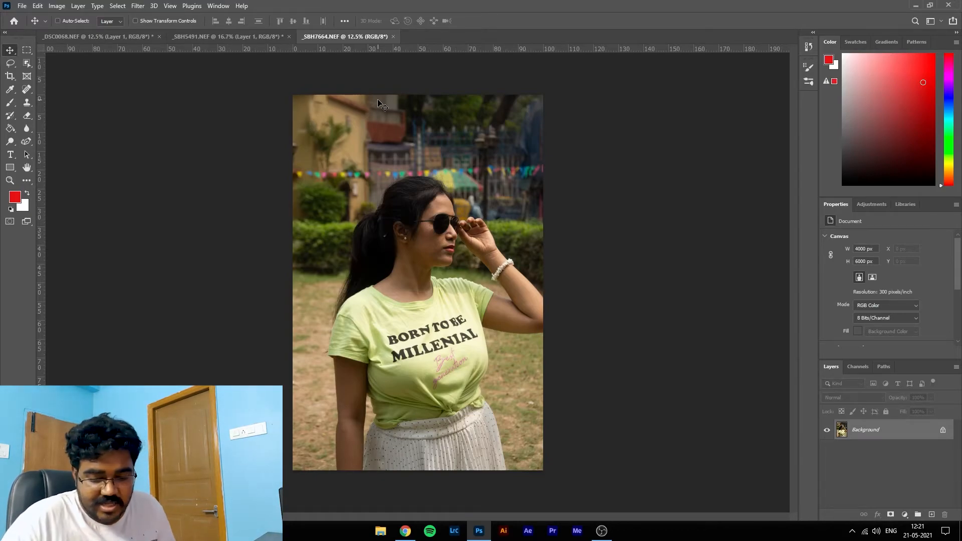
key("ctrl+j")
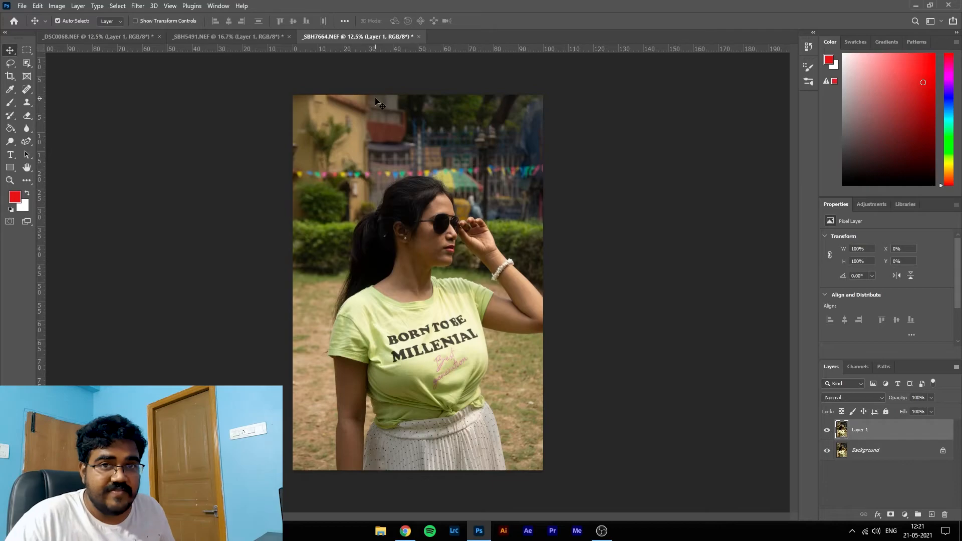
right_click(873, 429)
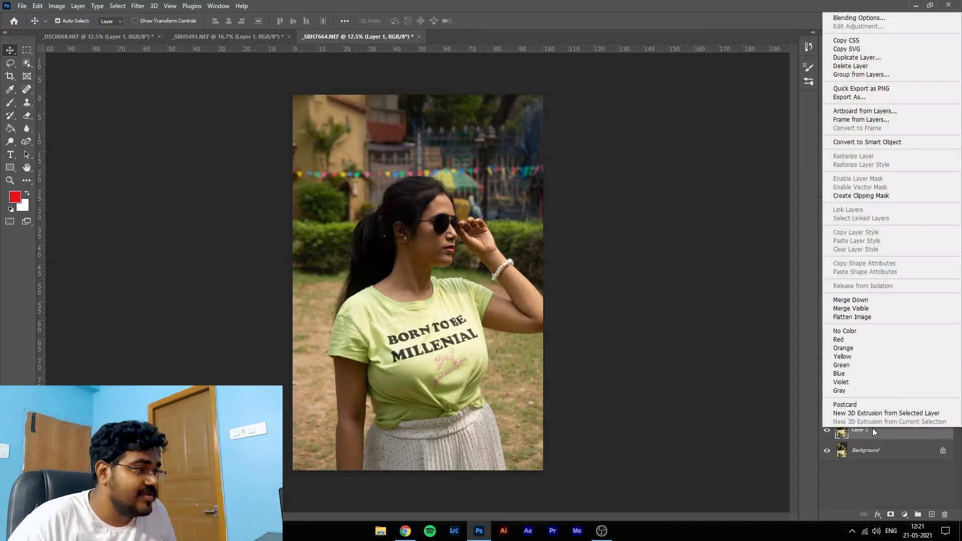
left_click(905, 144)
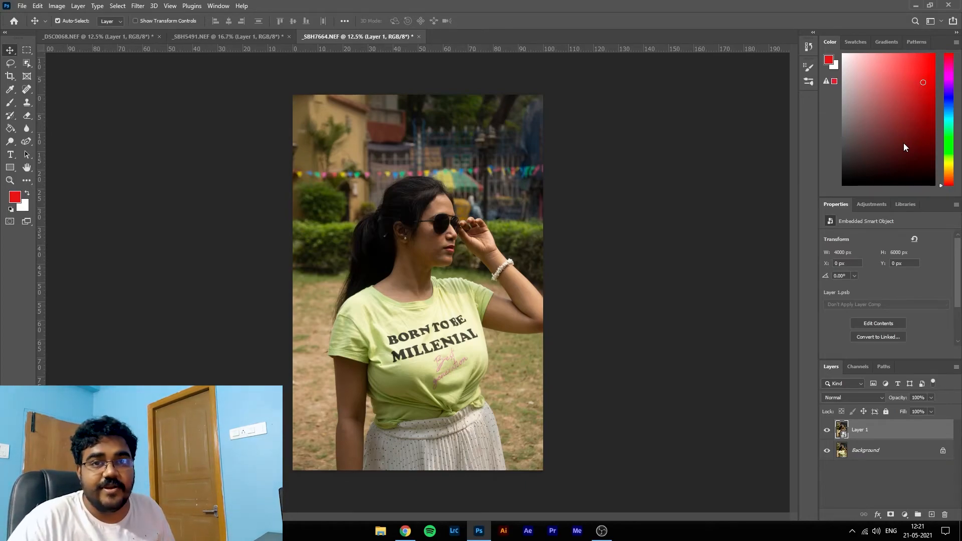
key("ctrl")
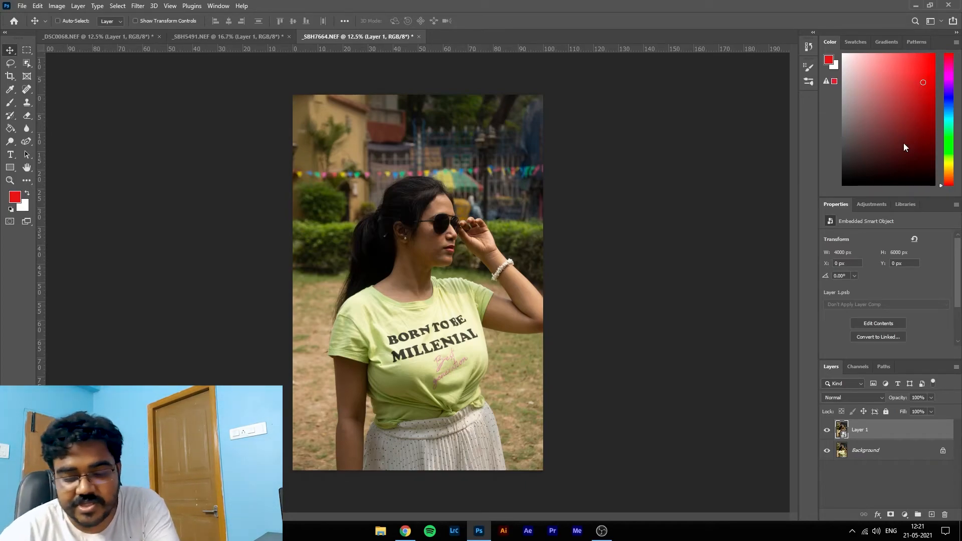
key("shift+ctrl+a")
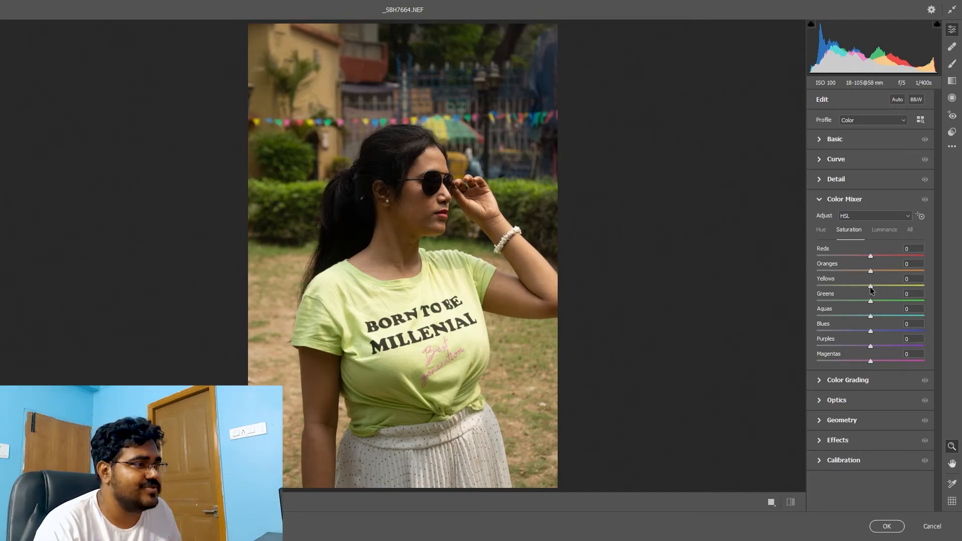
Step: Set the Color Mixer saturation of Greens, Aquas, Blues and Purples to -100 each
left_click_drag(870, 301, 796, 312)
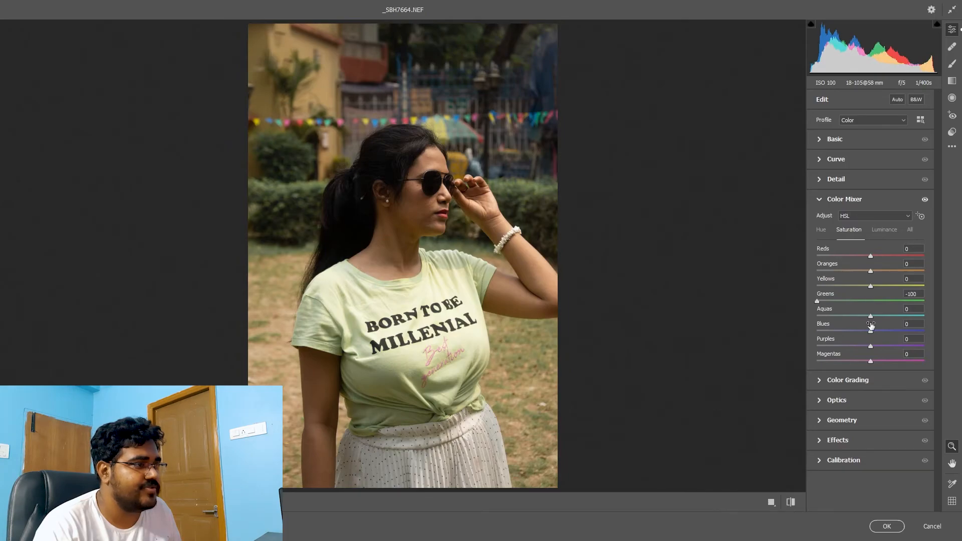
left_click_drag(870, 317, 812, 319)
left_click_drag(871, 331, 807, 332)
left_click_drag(870, 346, 732, 349)
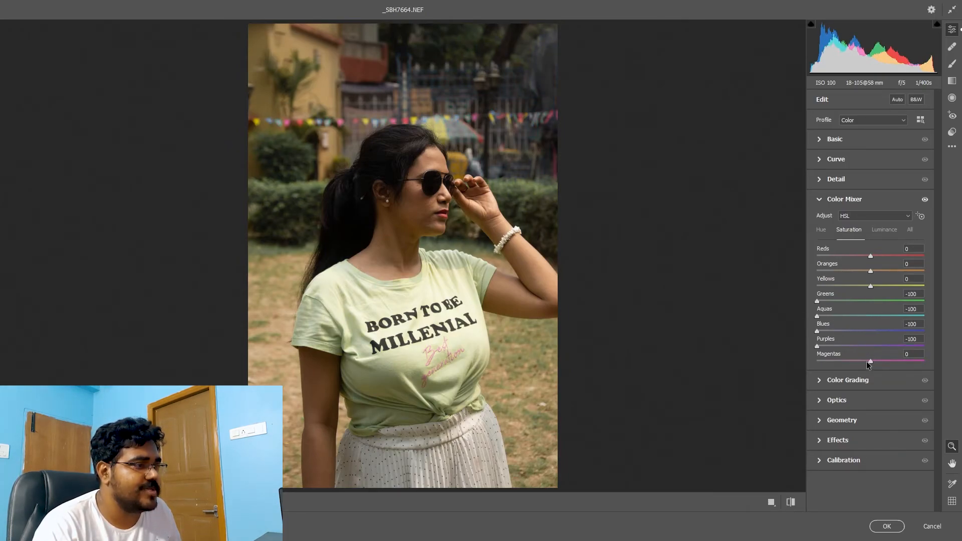
Step: Shift the Color Mixer hue of Yellows to -100 and of Reds to +32
left_click(821, 230)
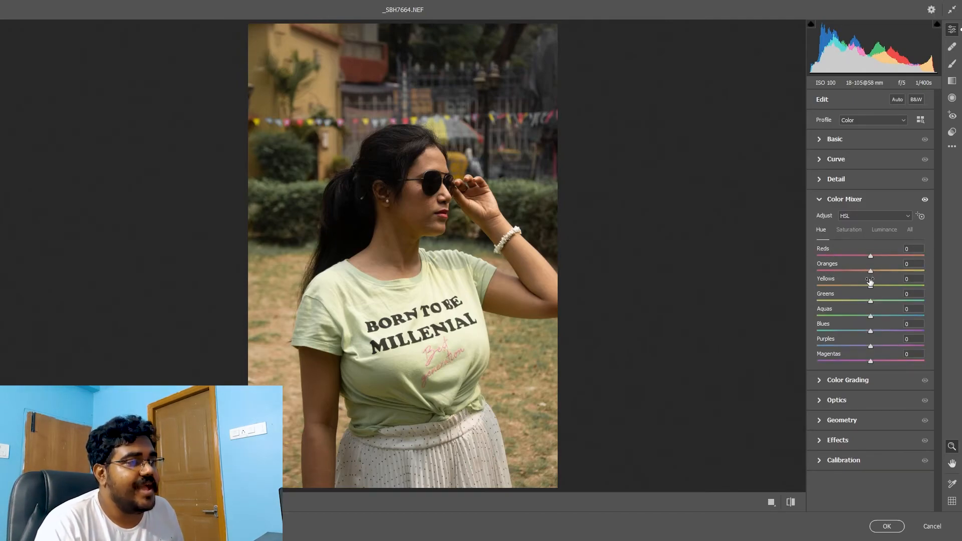
left_click_drag(870, 287, 811, 288)
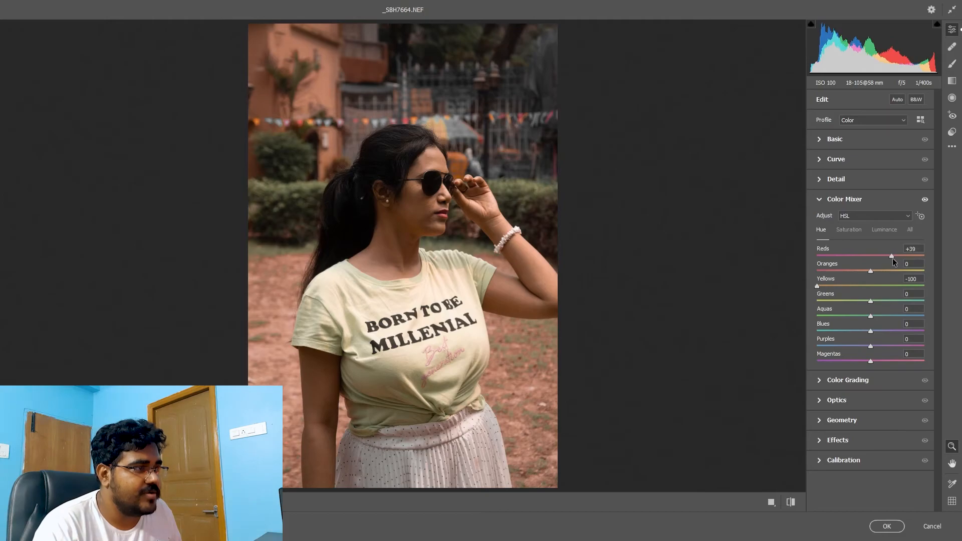
left_click_drag(933, 264, 879, 260)
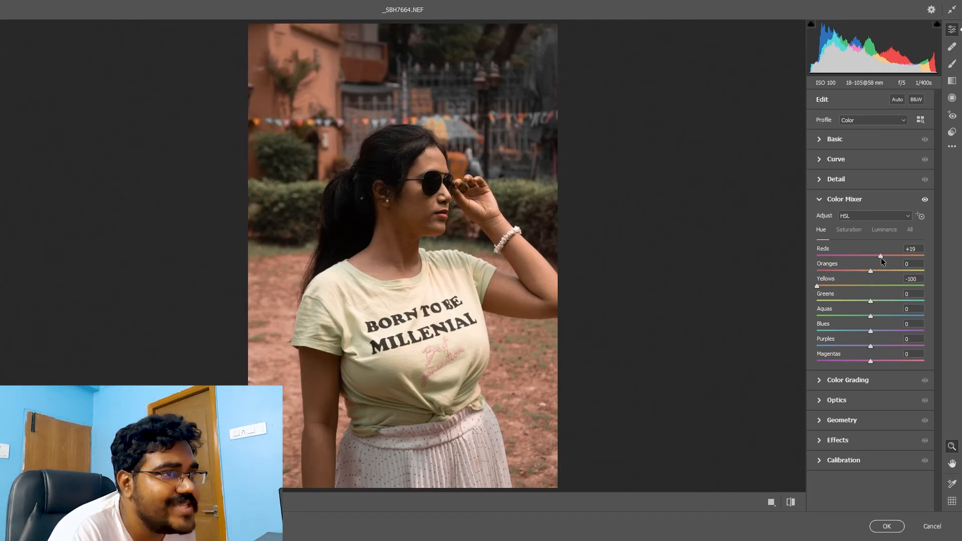
left_click_drag(881, 258, 882, 258)
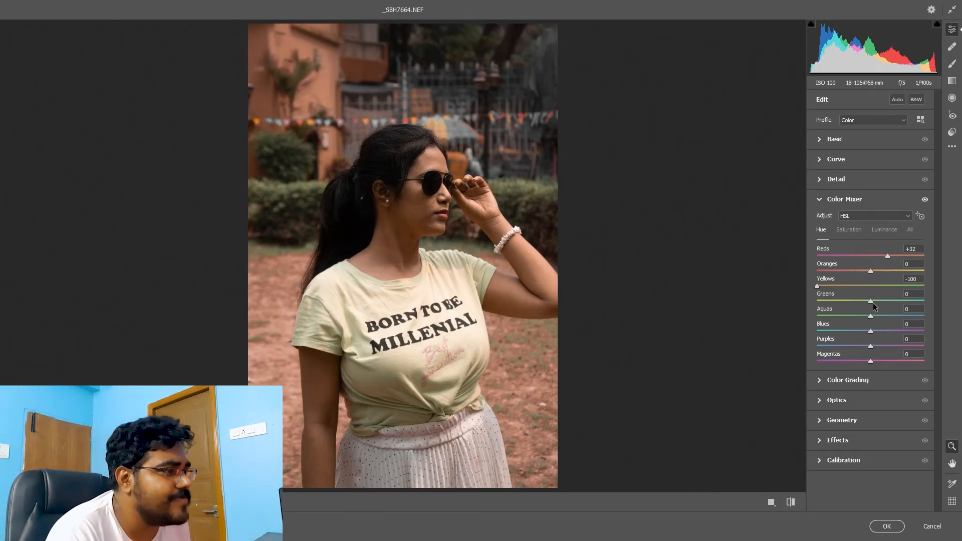
Step: Set the Color Mixer saturation of Reds to +55, Yellows to -100 and Oranges to +18, and apply the Camera Raw Filter
left_click(849, 231)
left_click_drag(870, 256, 873, 258)
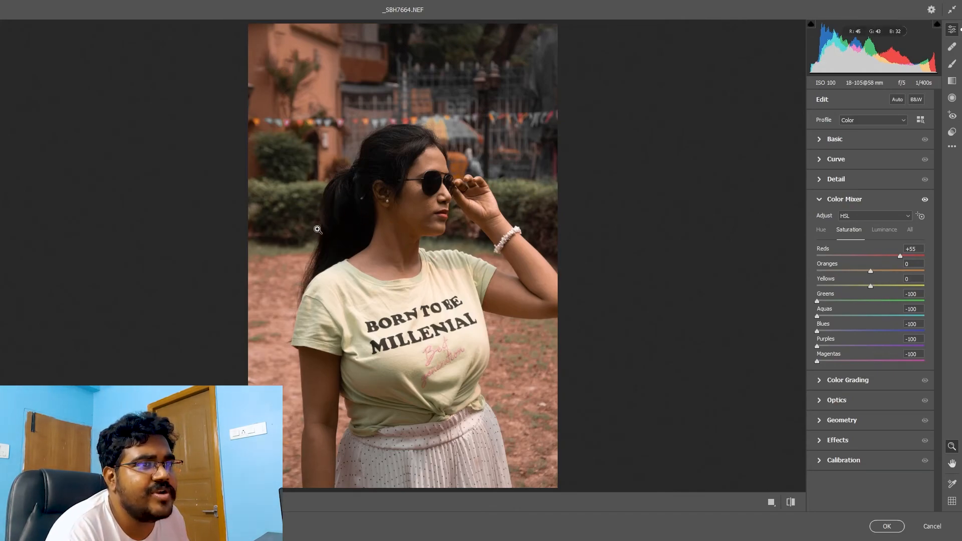
left_click_drag(868, 285, 812, 288)
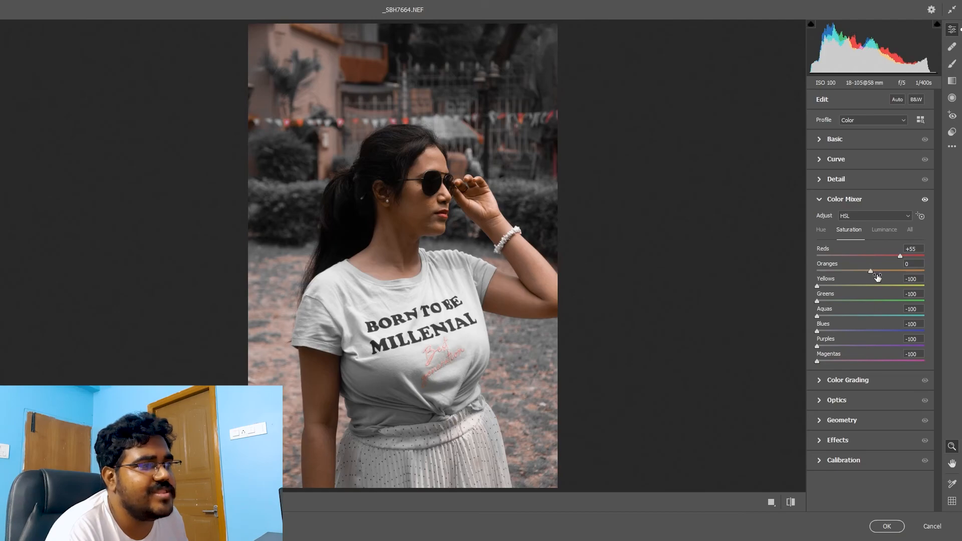
mouse_move(871, 272)
left_mouse_down()
mouse_move(920, 280)
mouse_move(880, 279)
left_mouse_up()
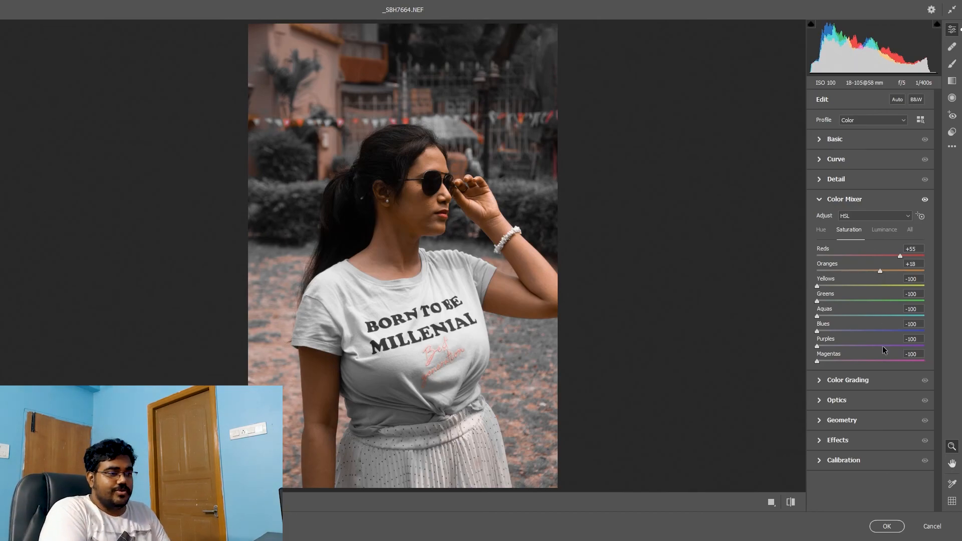
left_click(888, 526)
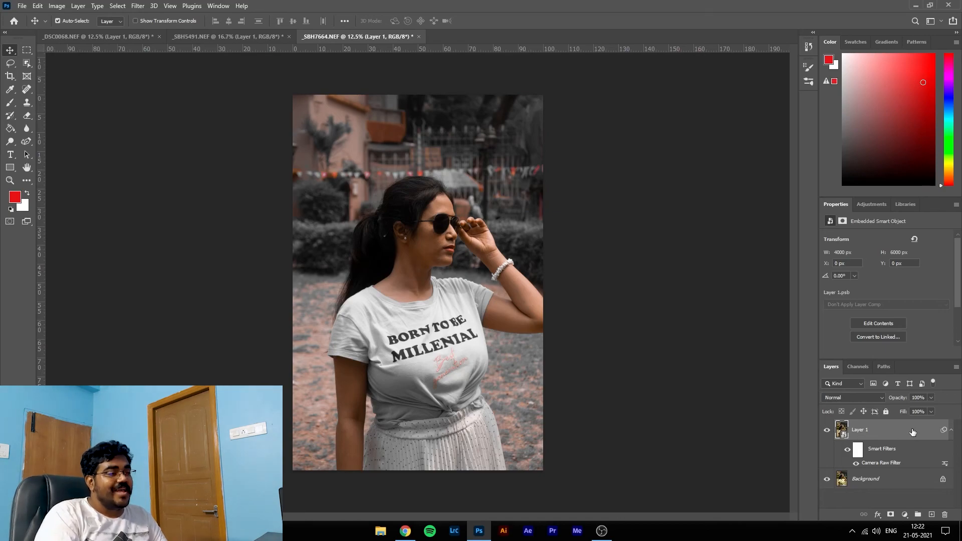
Step: Compare the photo of the woman in sunglasses with and without the grade by toggling the visibility of Layer 1
left_click(827, 431)
left_click(827, 430)
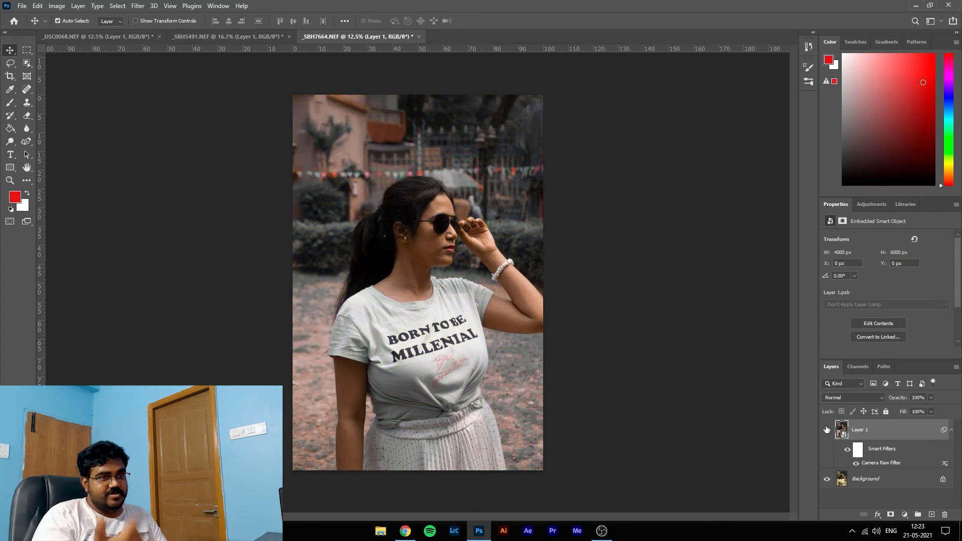